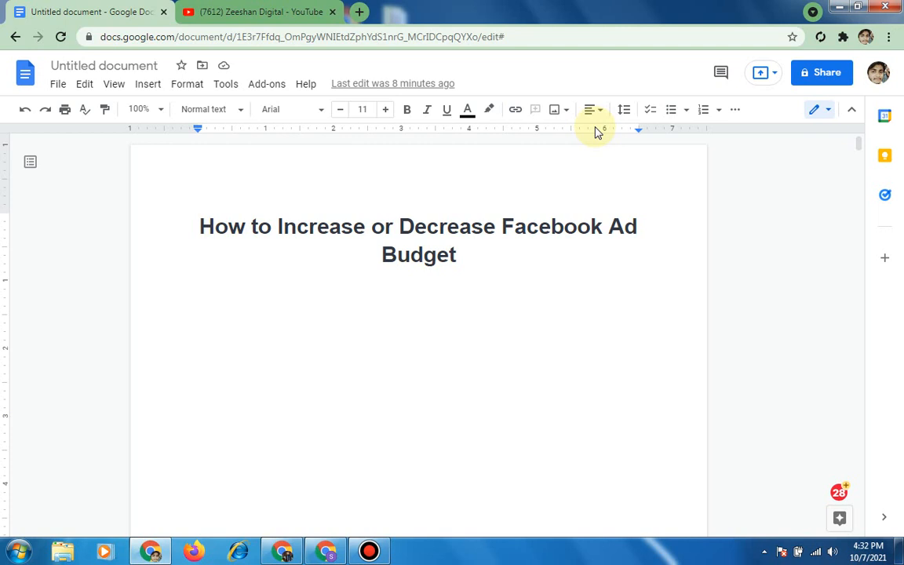
# - Review the Google Docs notes on horizontal and vertical scaling and the methods for increasing a campaign budget
pyautogui.click(259, 11)
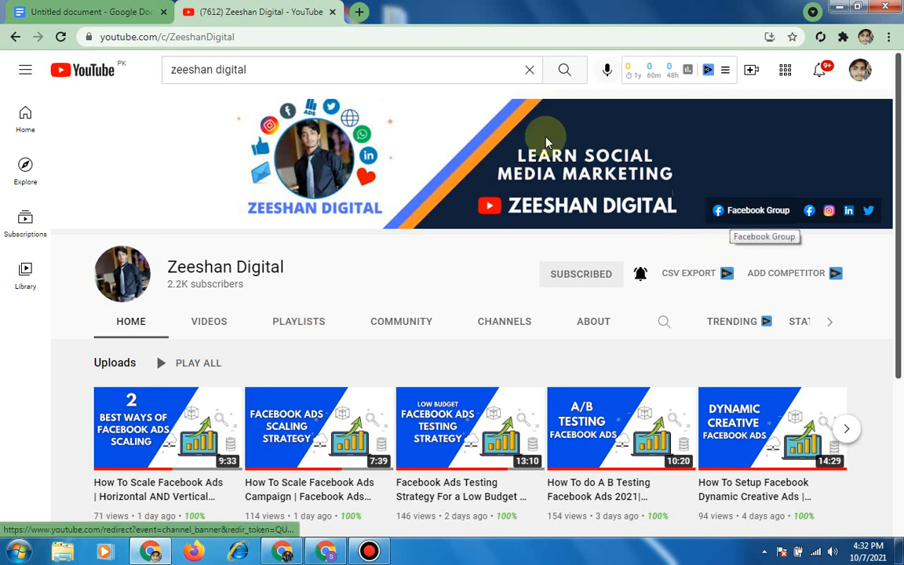
pyautogui.click(88, 11)
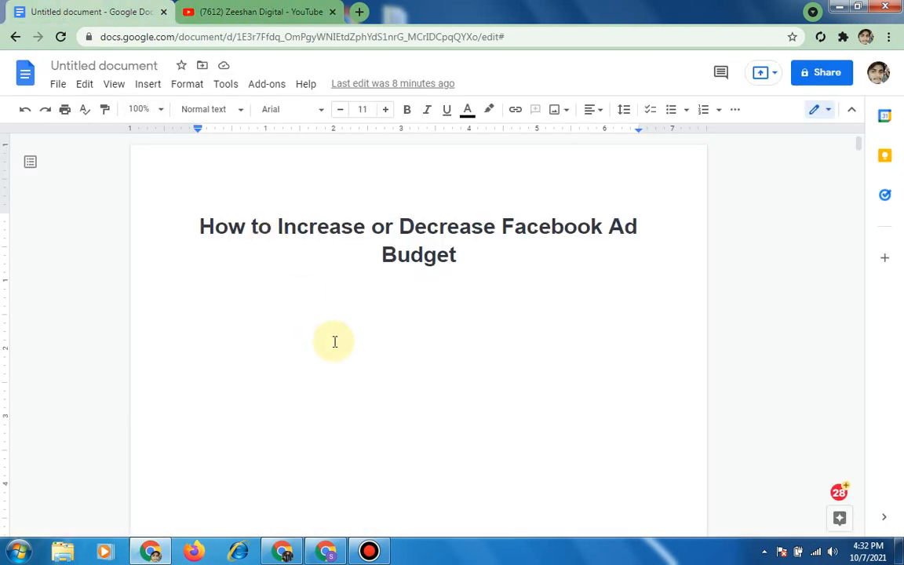
pyautogui.scroll(-3, 334, 341)
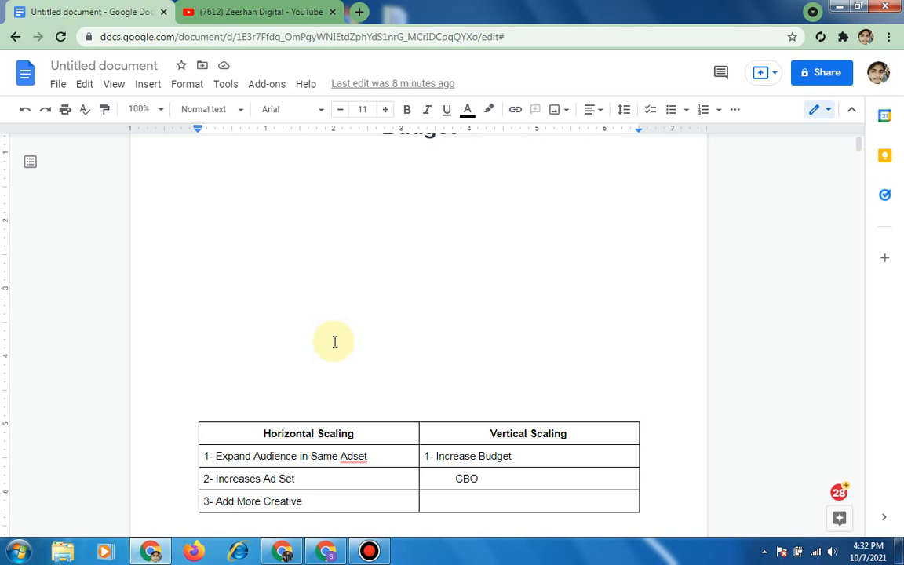
pyautogui.scroll(-2, 334, 342)
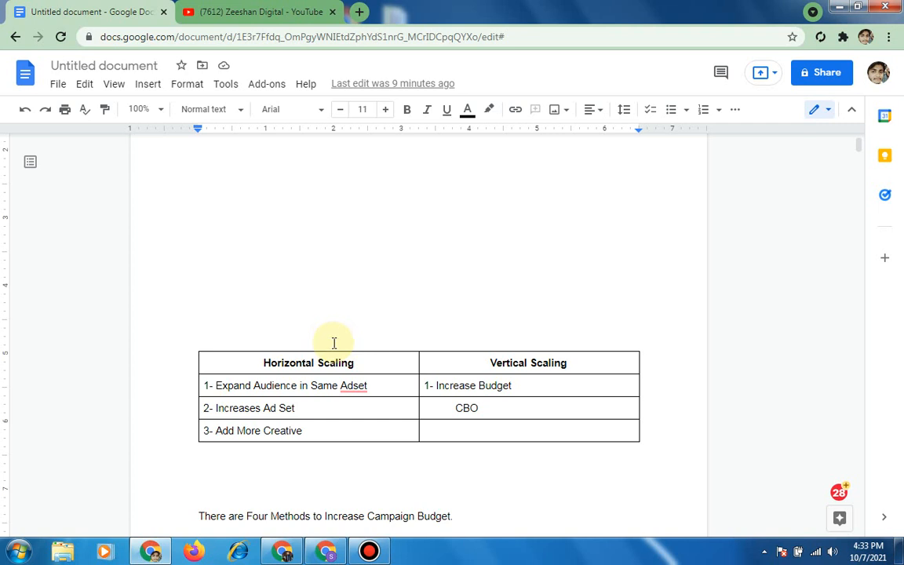
pyautogui.scroll(-2, 335, 342)
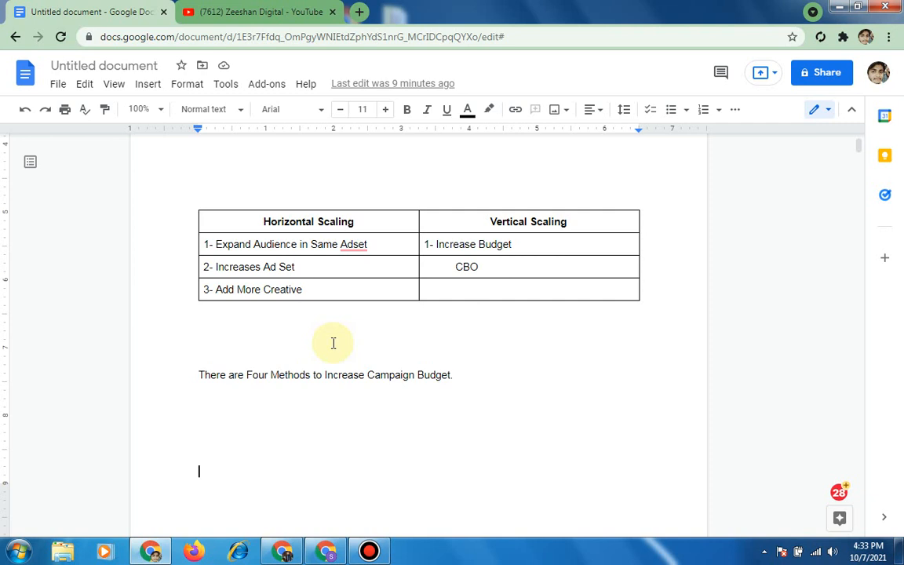
pyautogui.scroll(-3, 334, 343)
pyautogui.scroll(-1, 332, 348)
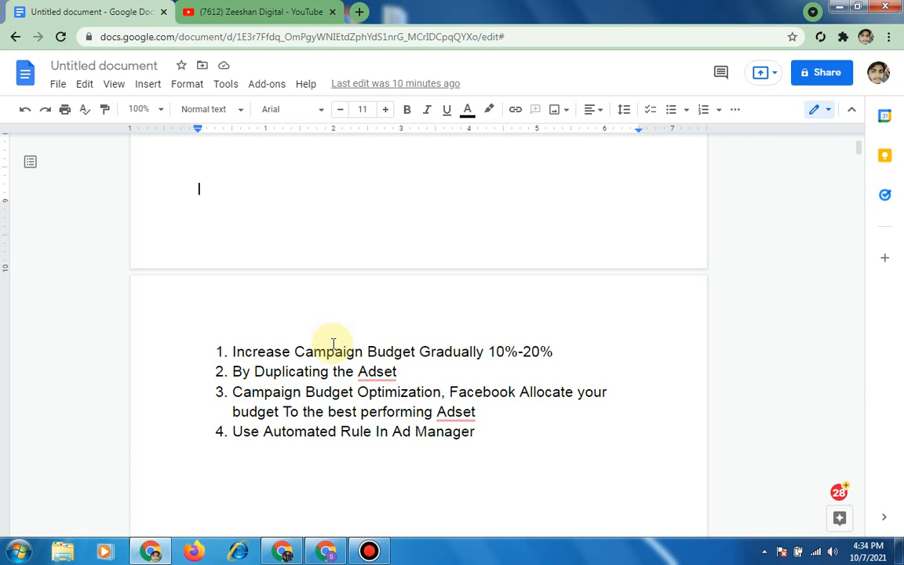
# - Browse the uploaded videos on the YouTube channel and return to the list of budget methods in Google Docs
pyautogui.click(224, 10)
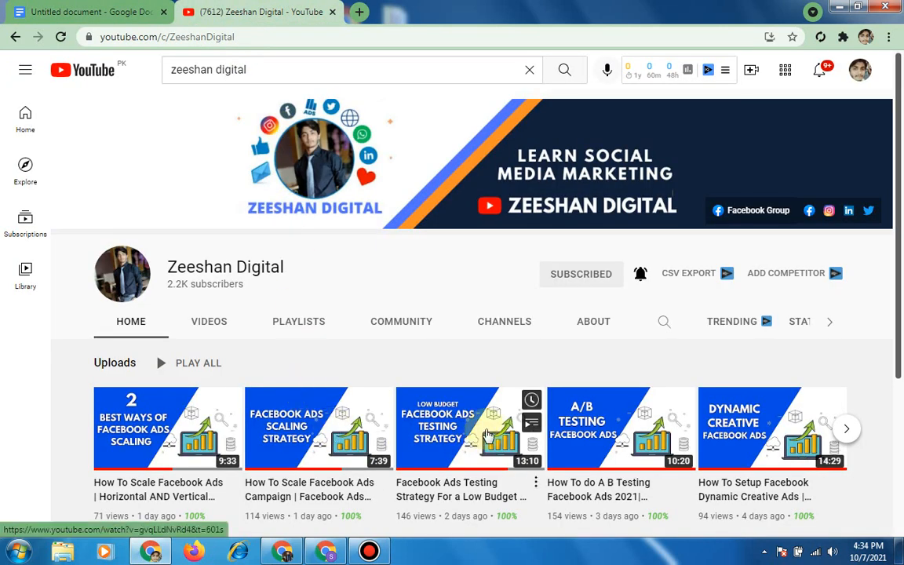
pyautogui.scroll(-1, 254, 440)
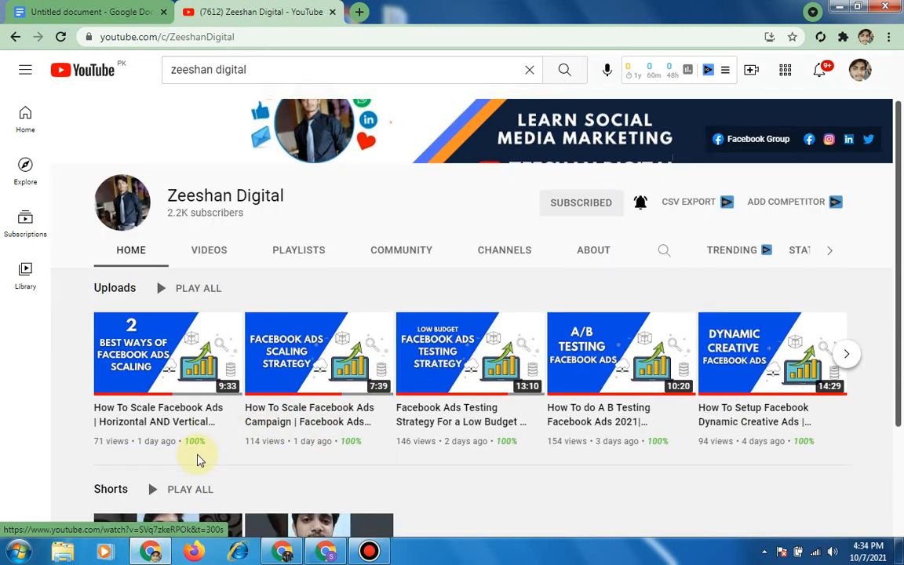
pyautogui.scroll(-1, 200, 455)
pyautogui.scroll(2, 202, 439)
pyautogui.click(221, 330)
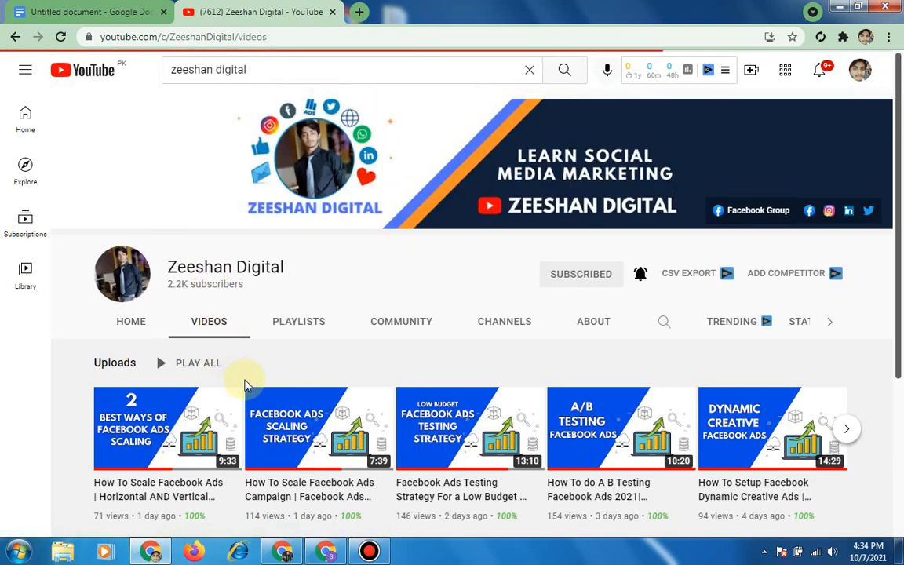
pyautogui.scroll(-1, 246, 384)
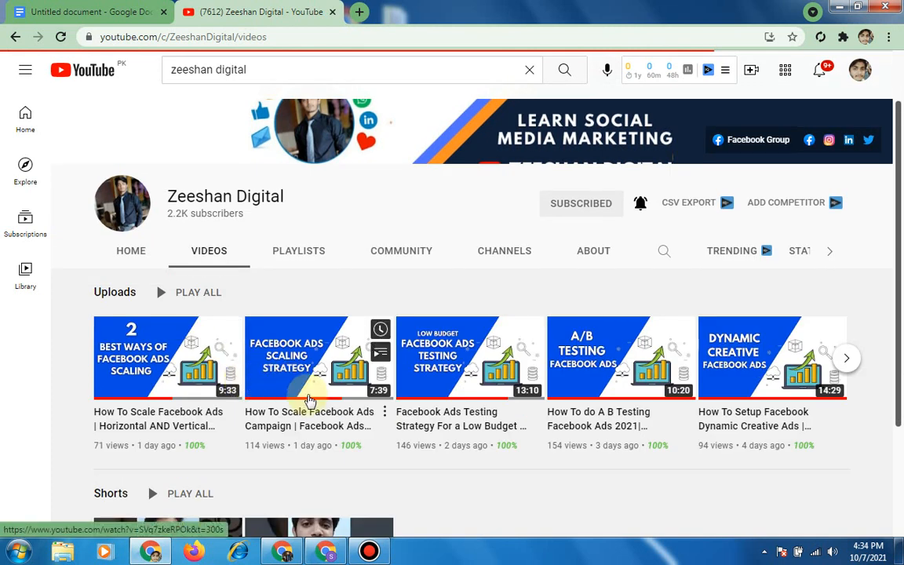
pyautogui.scroll(-1, 311, 401)
pyautogui.scroll(2, 310, 403)
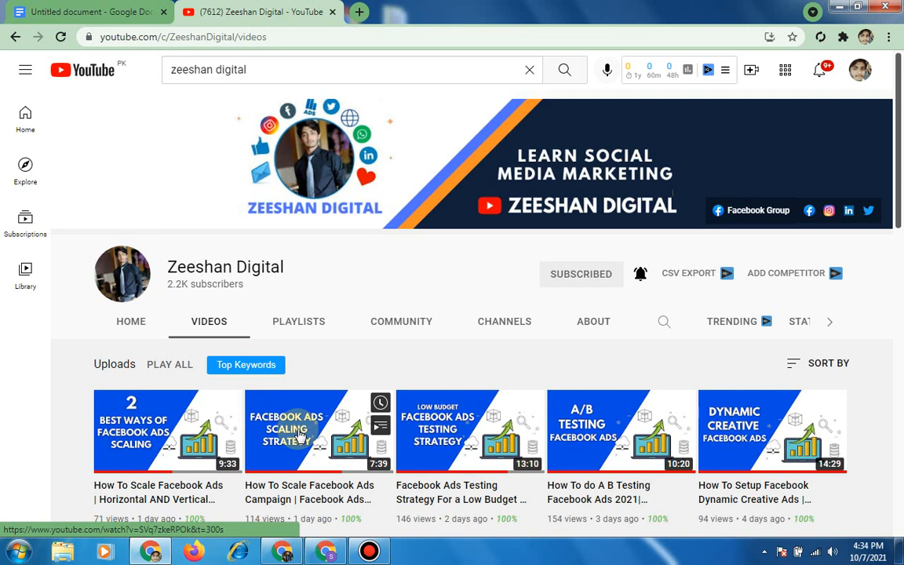
pyautogui.scroll(-2, 301, 448)
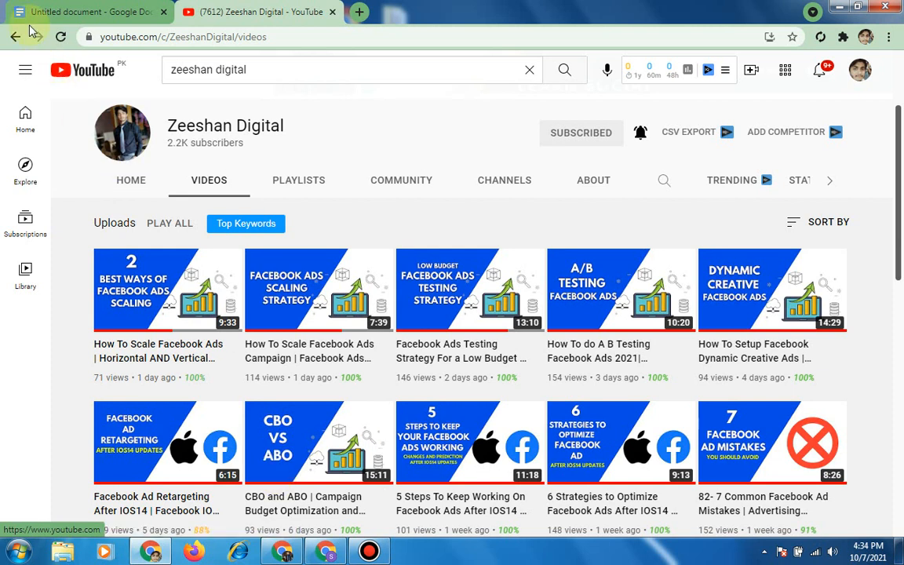
pyautogui.click(71, 14)
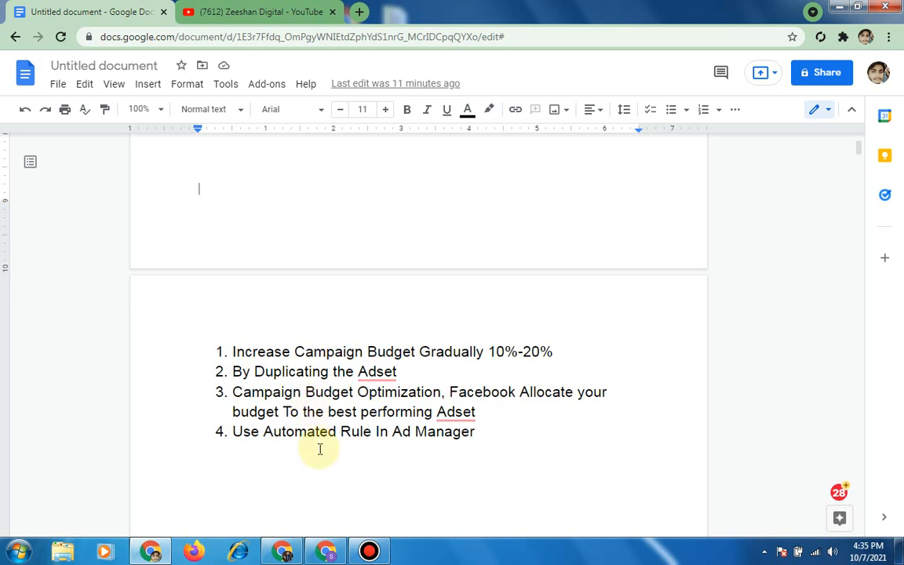
pyautogui.scroll(-1, 319, 449)
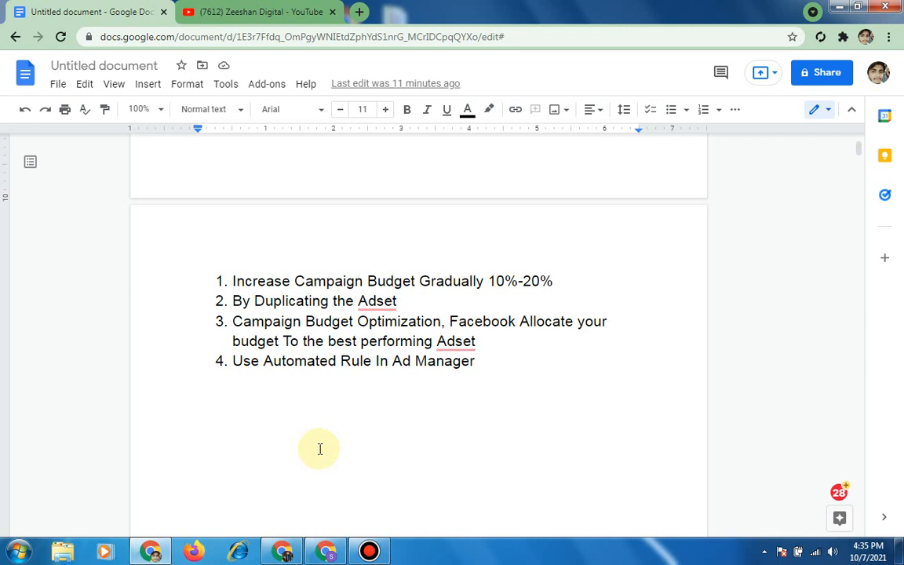
# - Switch to Facebook Ads Manager and start a new custom rule for the campaign named New Campaign
pyautogui.click(326, 551)
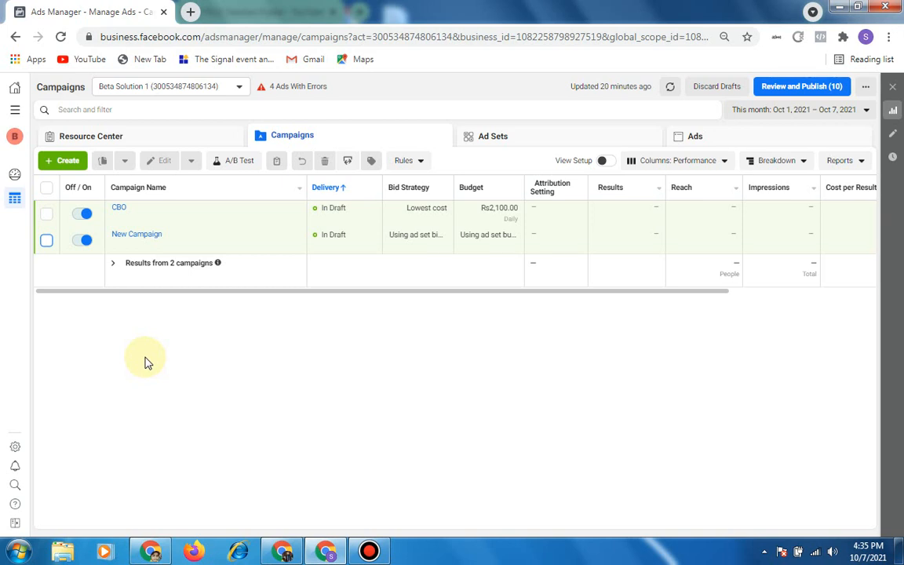
pyautogui.click(45, 242)
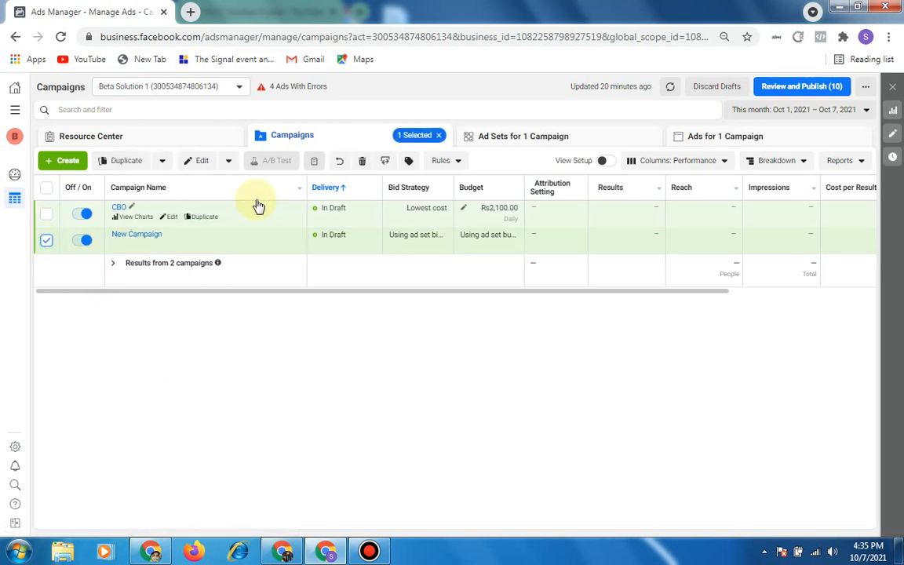
pyautogui.click(447, 162)
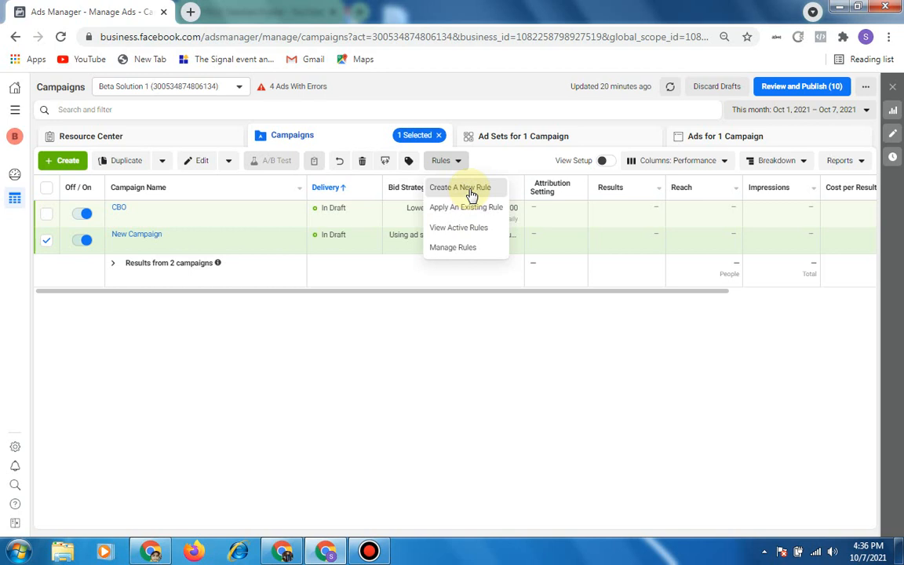
pyautogui.click(471, 188)
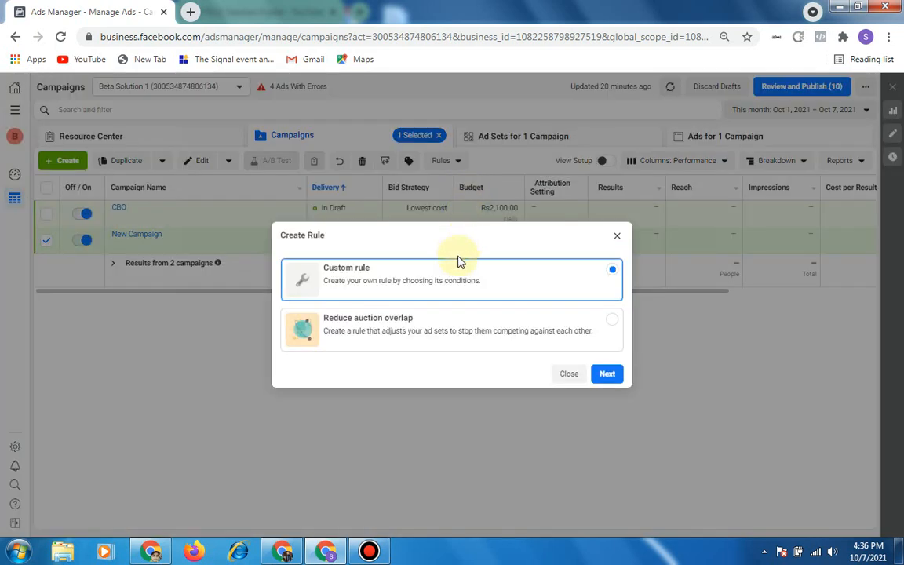
pyautogui.click(608, 375)
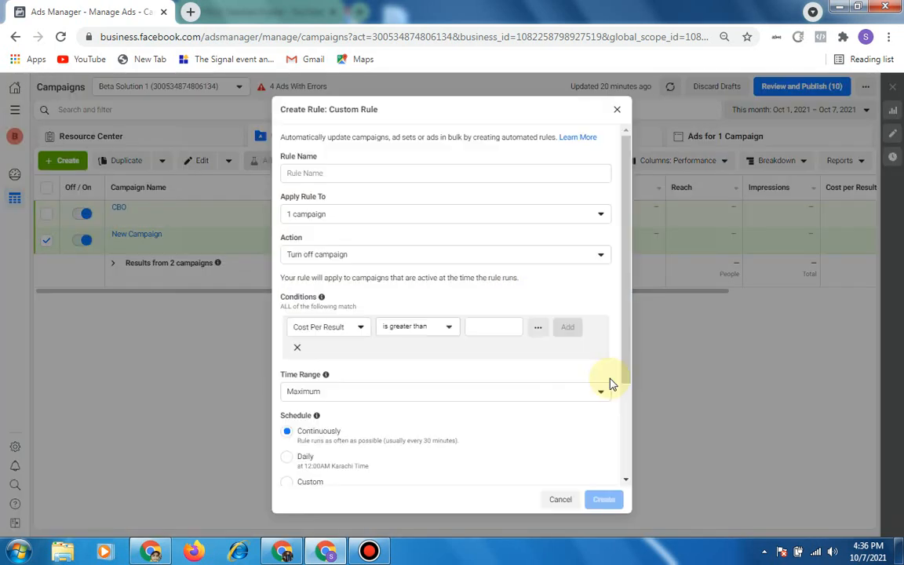
# - Name the custom rule "increase budget"
pyautogui.click(338, 174)
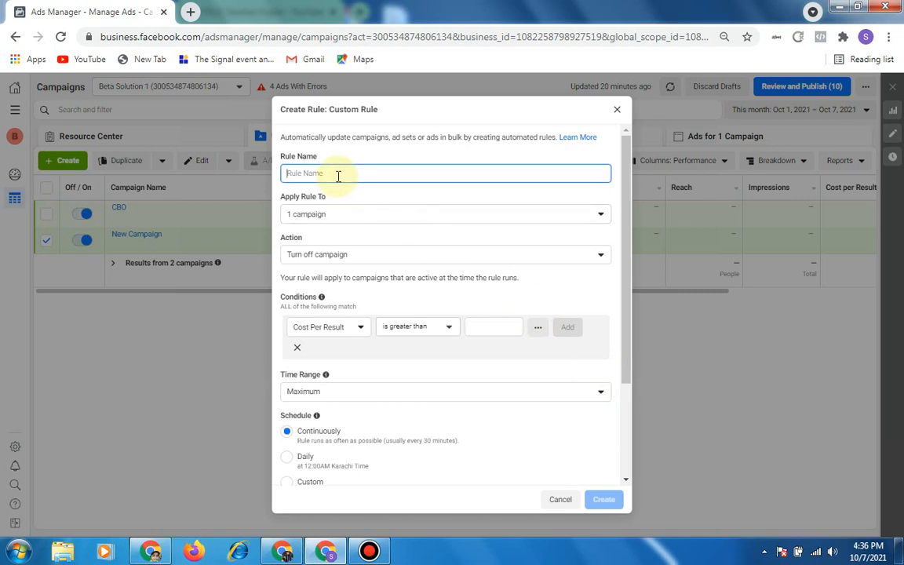
pyautogui.write('i')
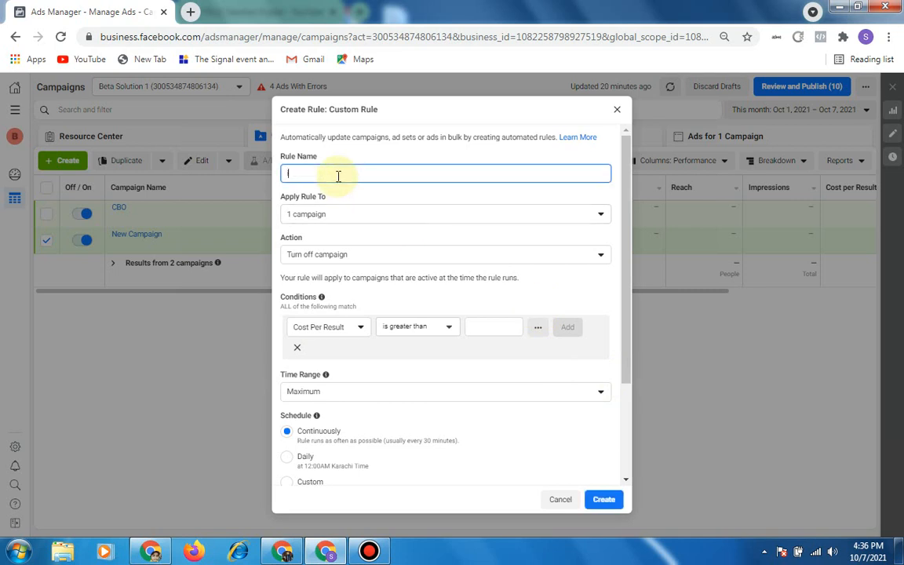
pyautogui.write('ncrease budget')
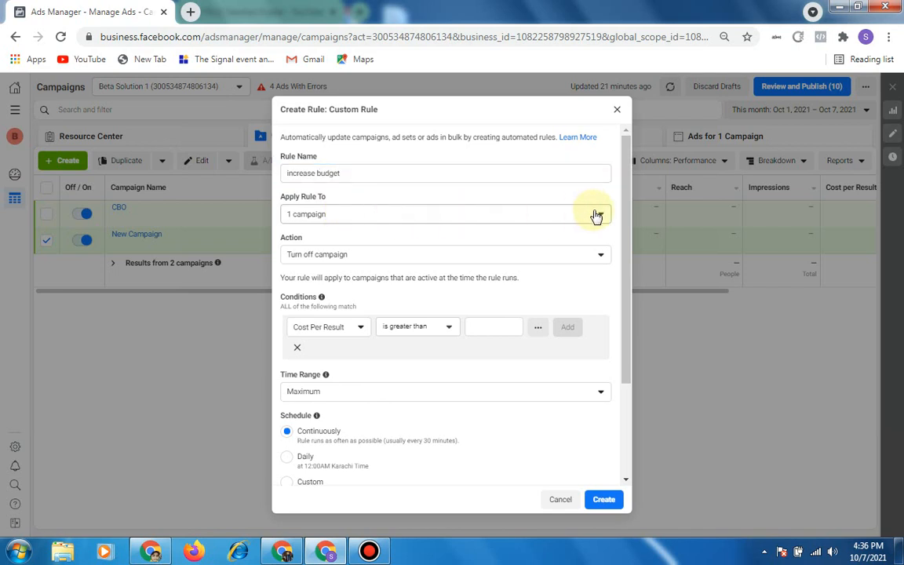
pyautogui.click(595, 215)
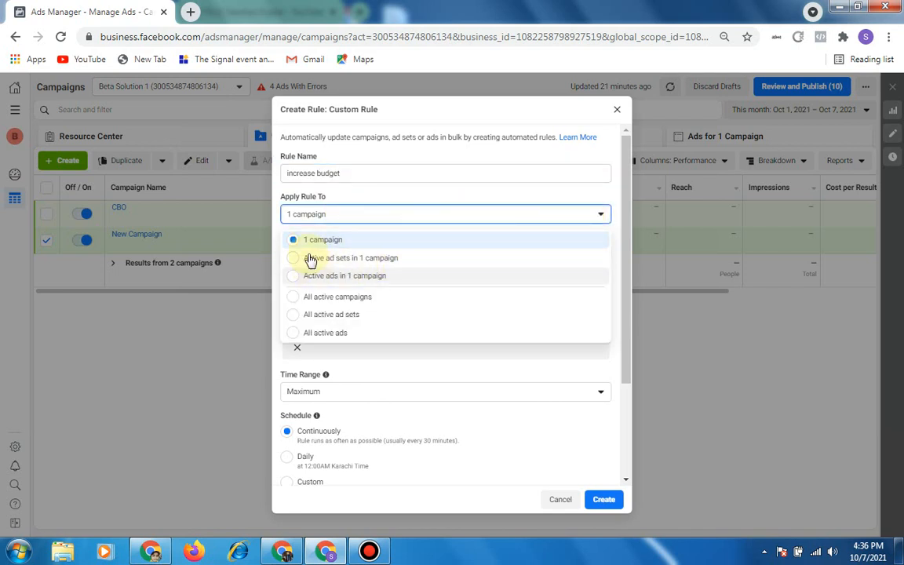
pyautogui.click(367, 323)
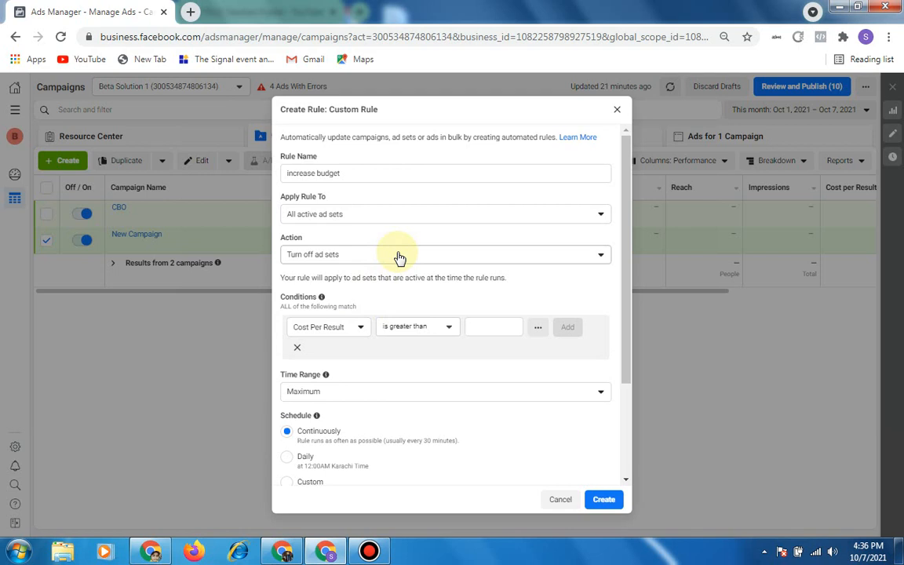
pyautogui.click(386, 216)
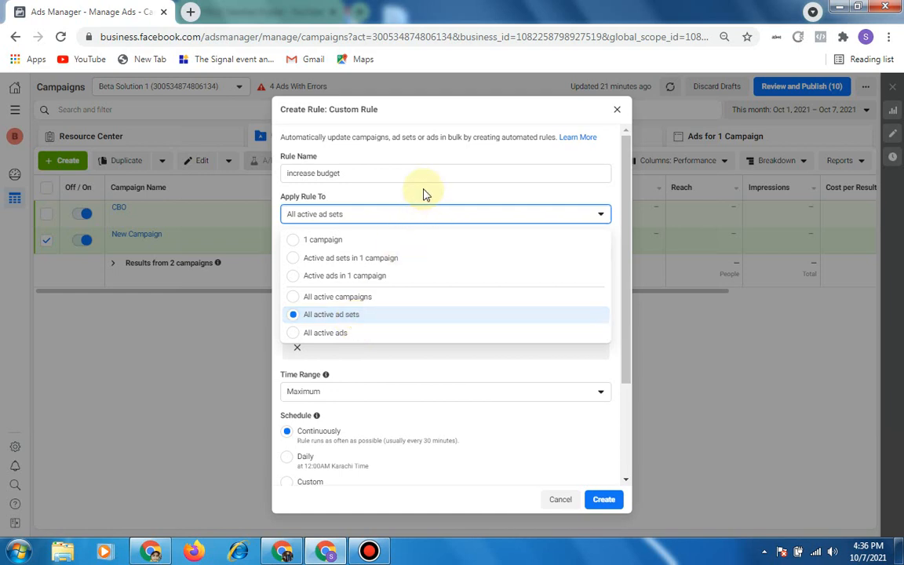
pyautogui.click(381, 190)
pyautogui.click(371, 222)
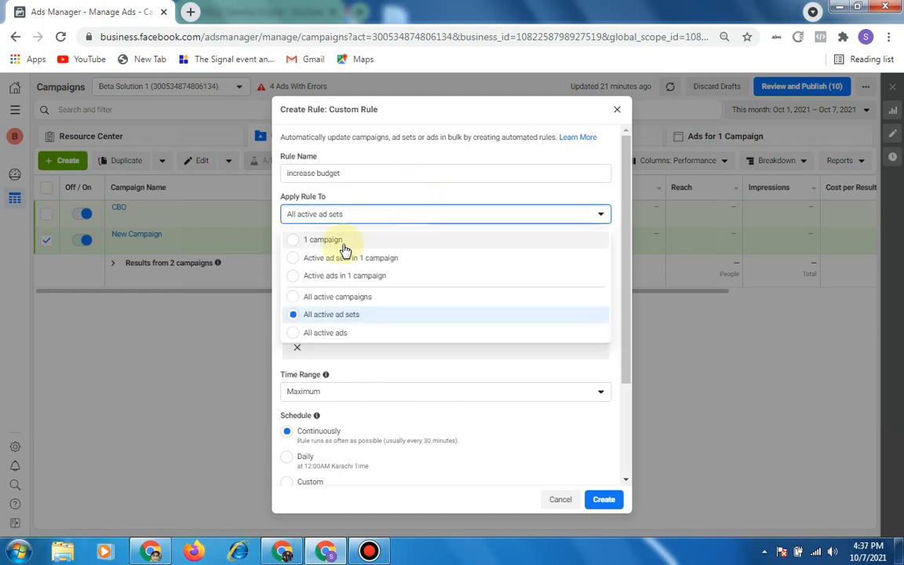
pyautogui.click(345, 240)
pyautogui.click(344, 264)
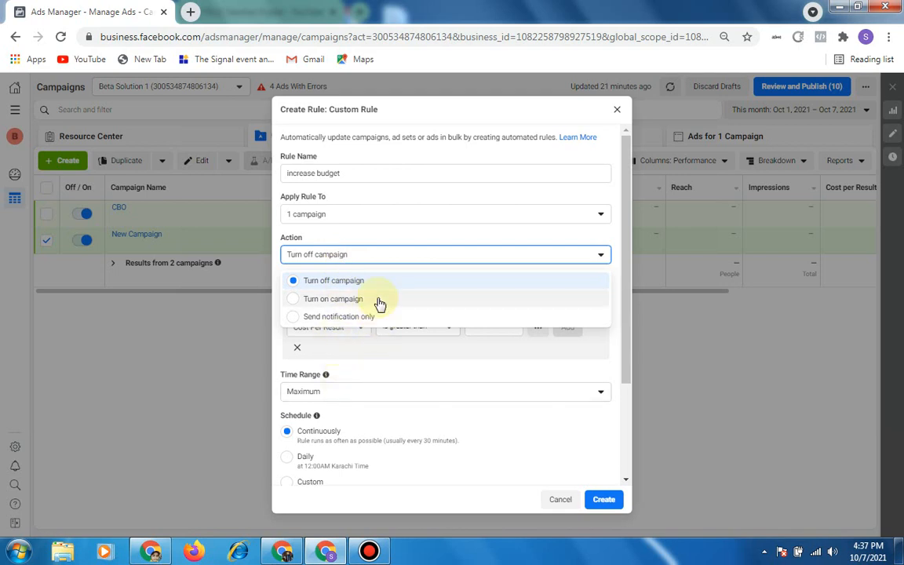
# - Apply the rule to active ad sets in 1 campaign and look through the available budget and bid actions
pyautogui.click(351, 220)
pyautogui.click(353, 218)
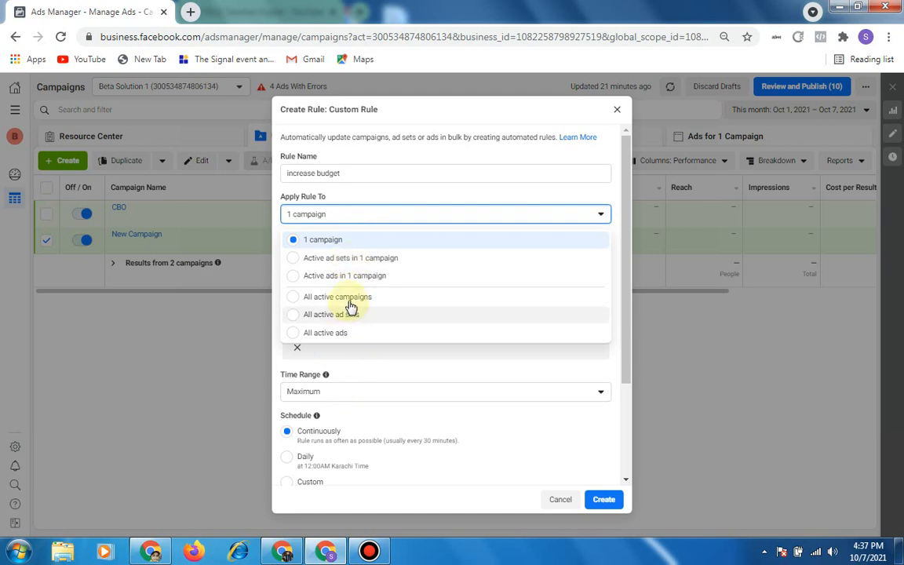
pyautogui.click(347, 258)
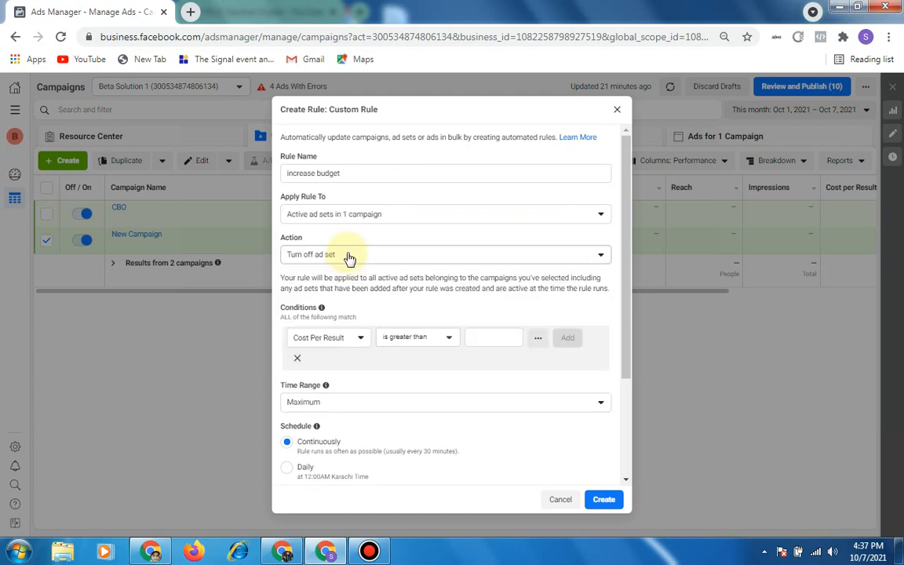
pyautogui.click(349, 259)
pyautogui.scroll(-1, 345, 354)
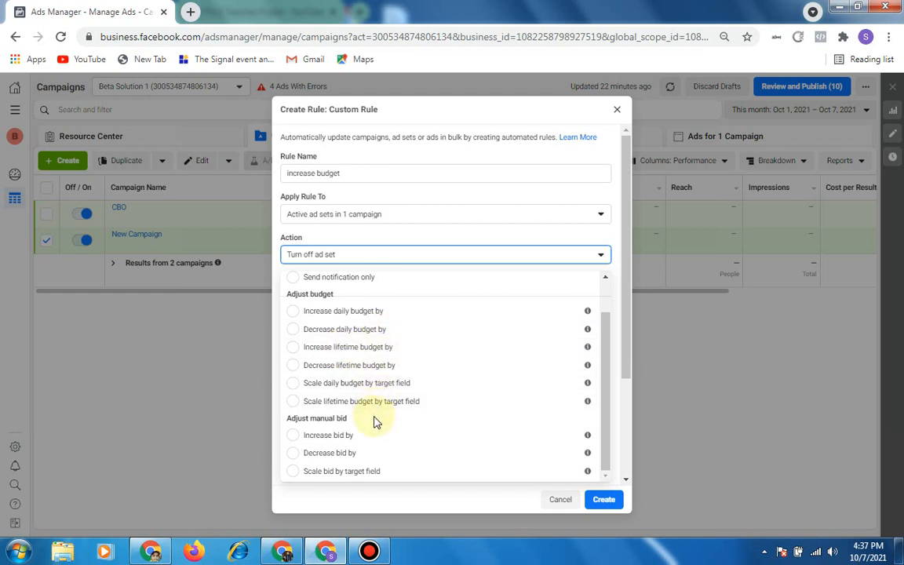
pyautogui.click(413, 237)
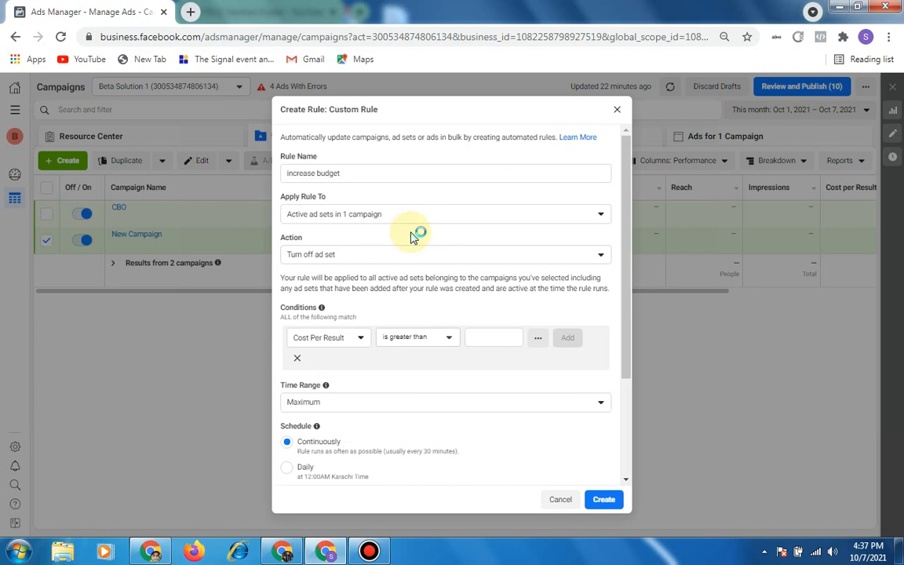
pyautogui.click(380, 213)
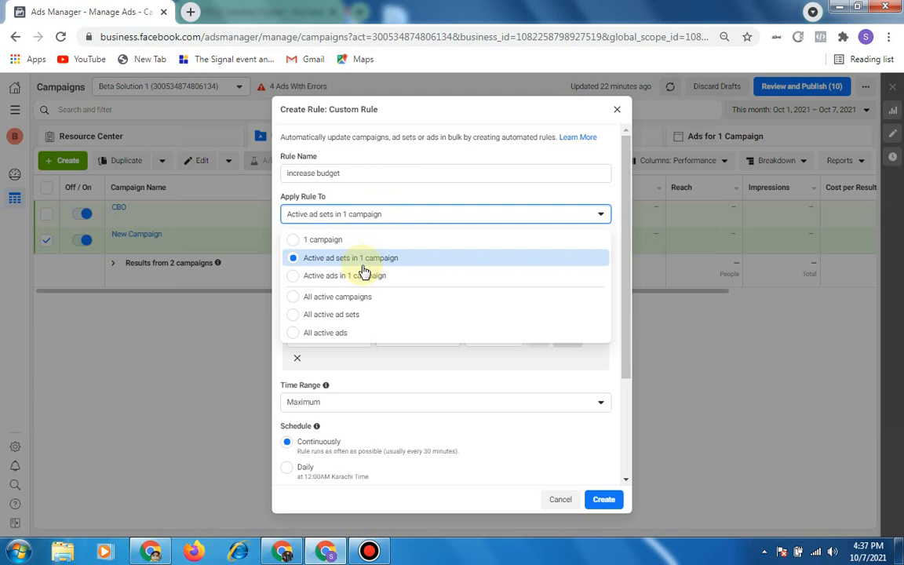
pyautogui.click(380, 210)
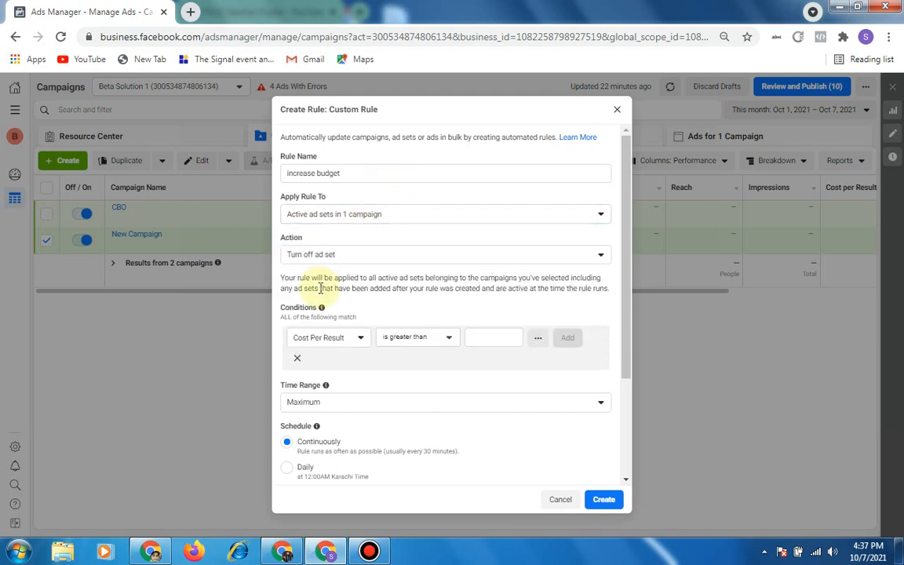
pyautogui.click(370, 219)
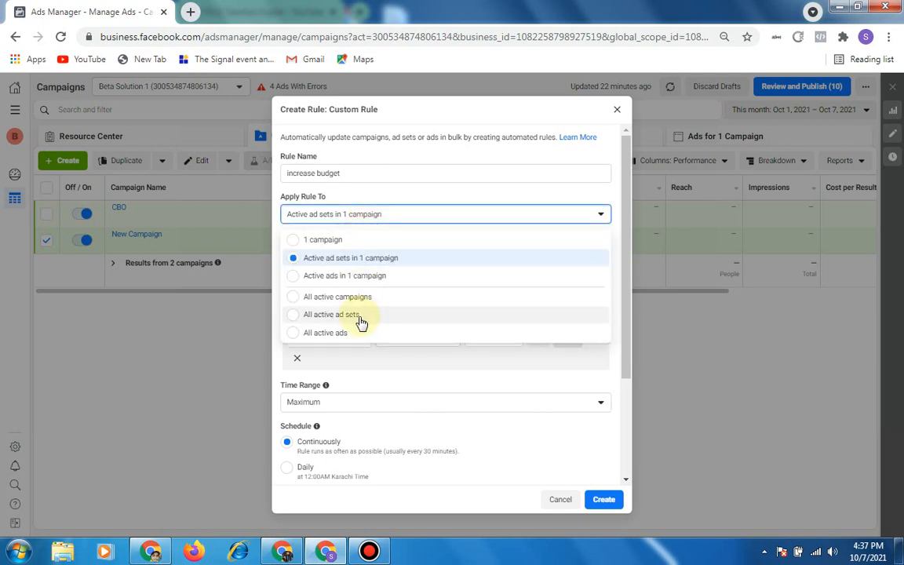
pyautogui.click(390, 194)
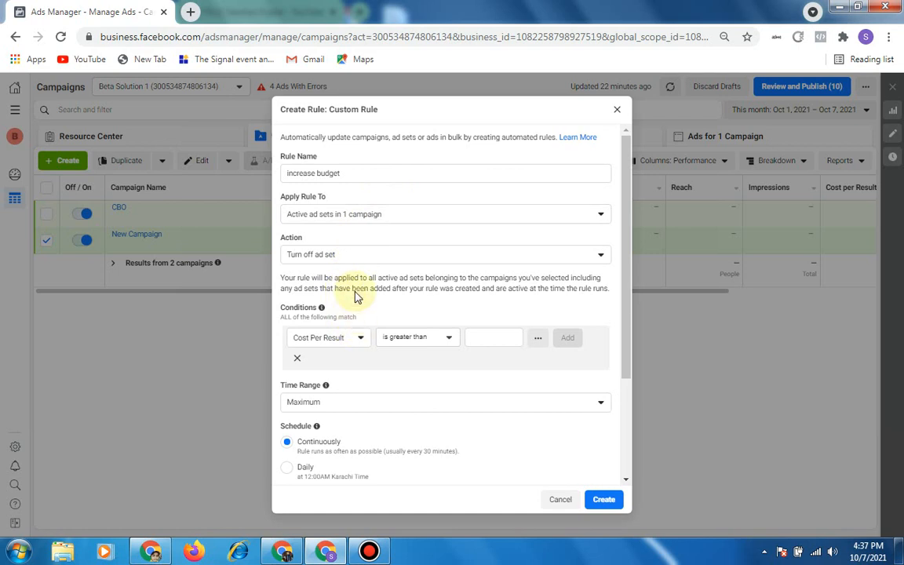
# - Set the rule's action to increase the daily budget by 10%
pyautogui.click(340, 258)
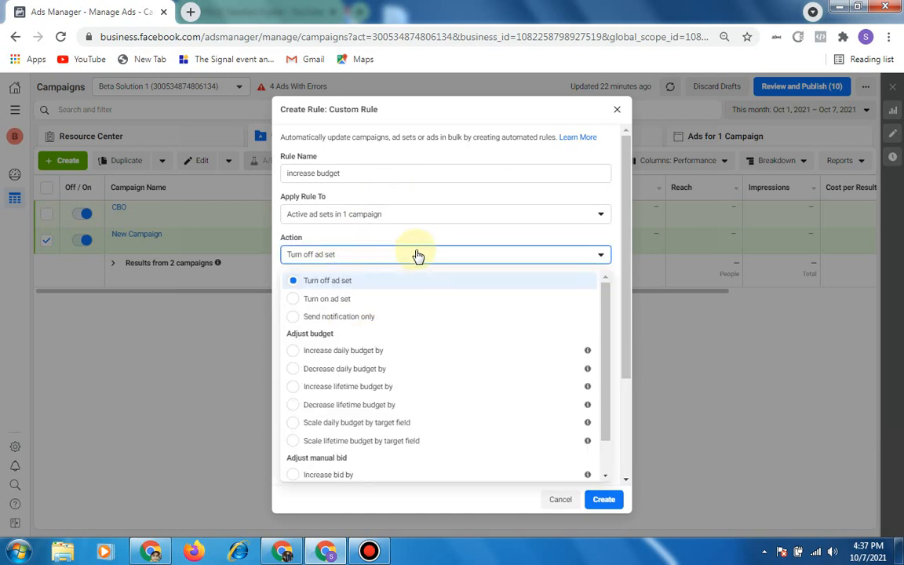
pyautogui.click(344, 358)
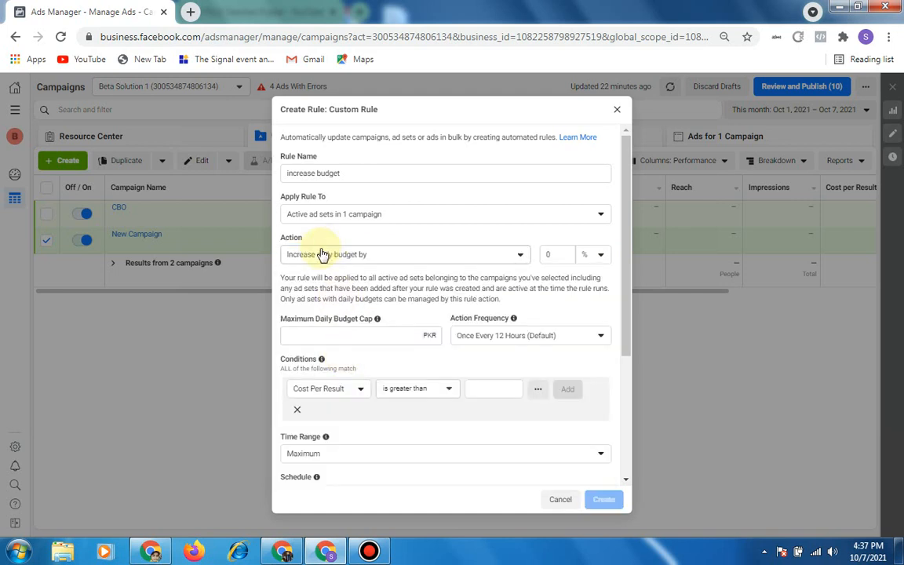
pyautogui.click(553, 254)
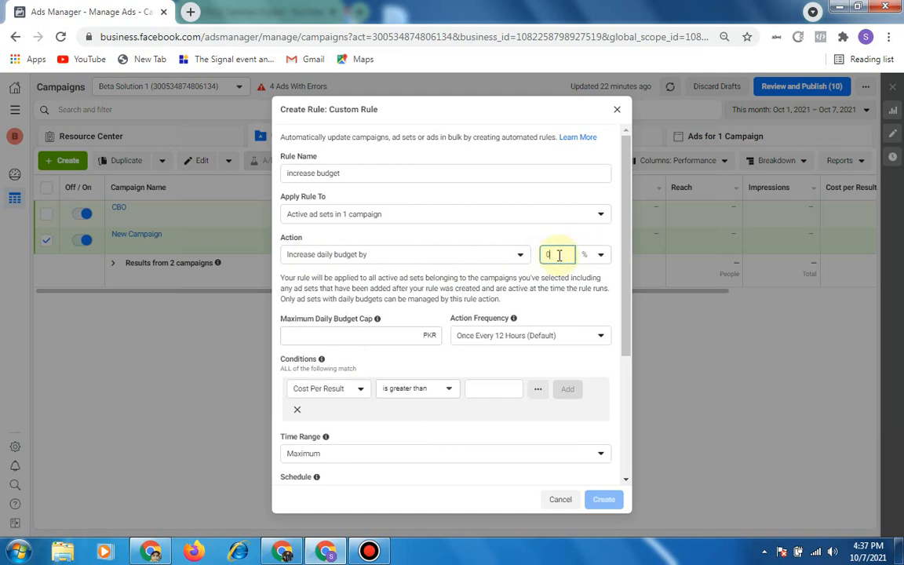
pyautogui.write('10')
pyautogui.press('BackSpace')
pyautogui.press('BackSpace')
pyautogui.write('10')
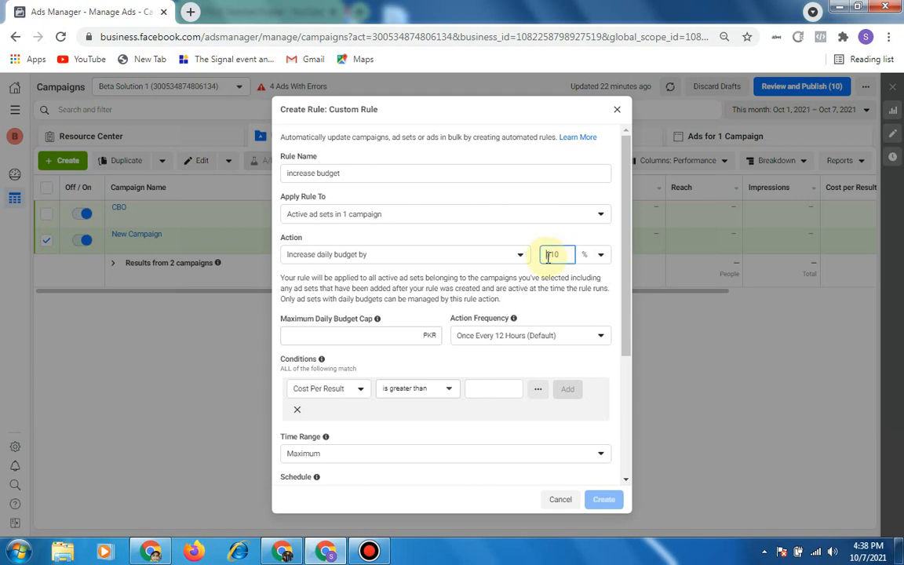
pyautogui.press('BackSpace')
pyautogui.click(605, 281)
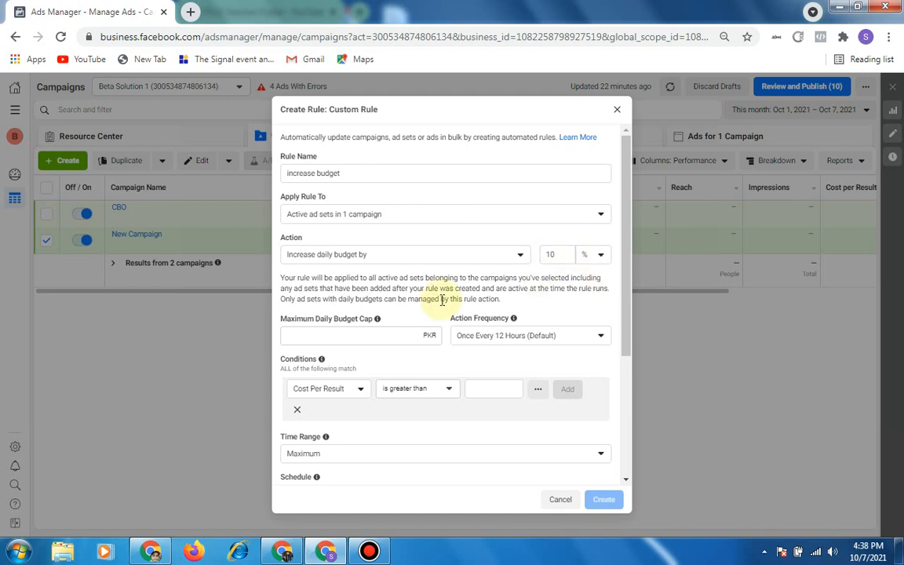
# - Set the maximum daily budget cap to 300 PKR and keep the action frequency at Once Every 12 Hours
pyautogui.click(390, 336)
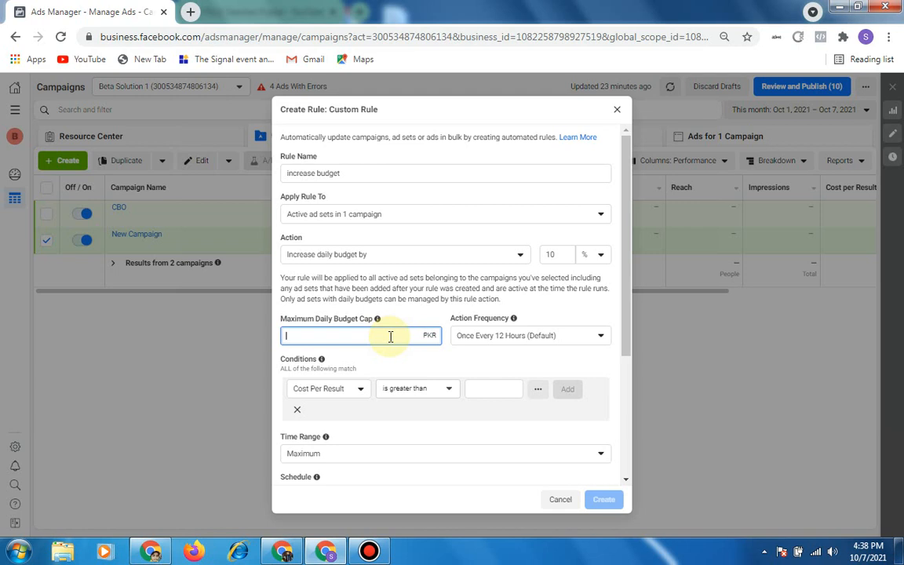
pyautogui.write('300')
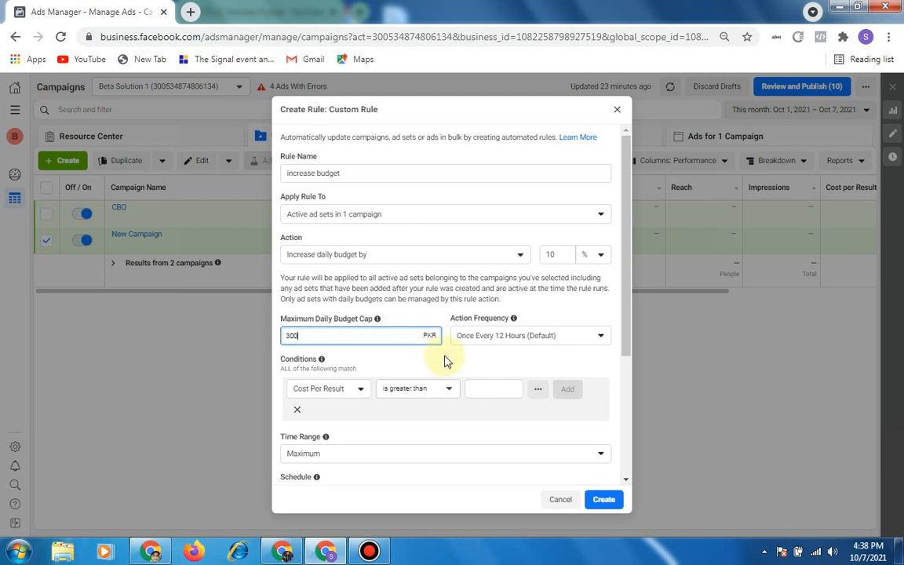
pyautogui.click(516, 351)
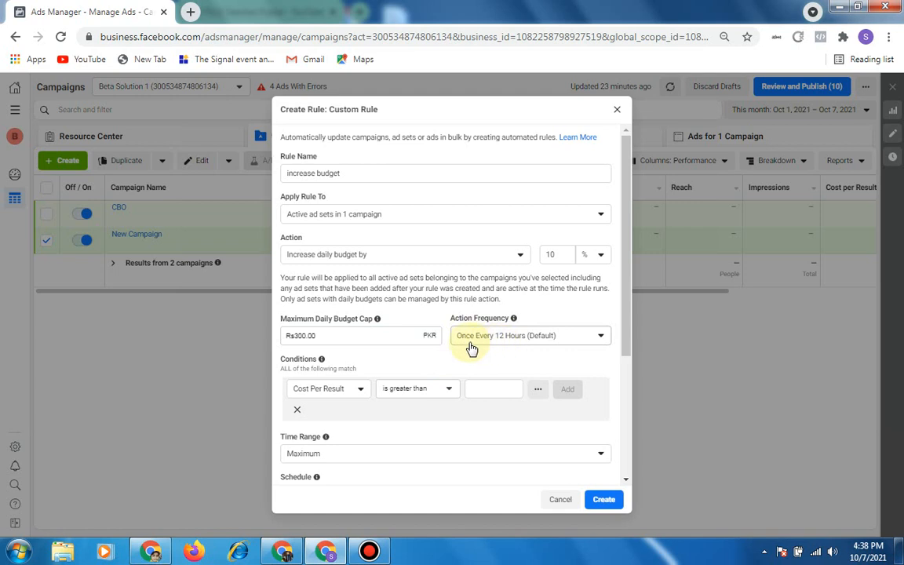
pyautogui.click(584, 343)
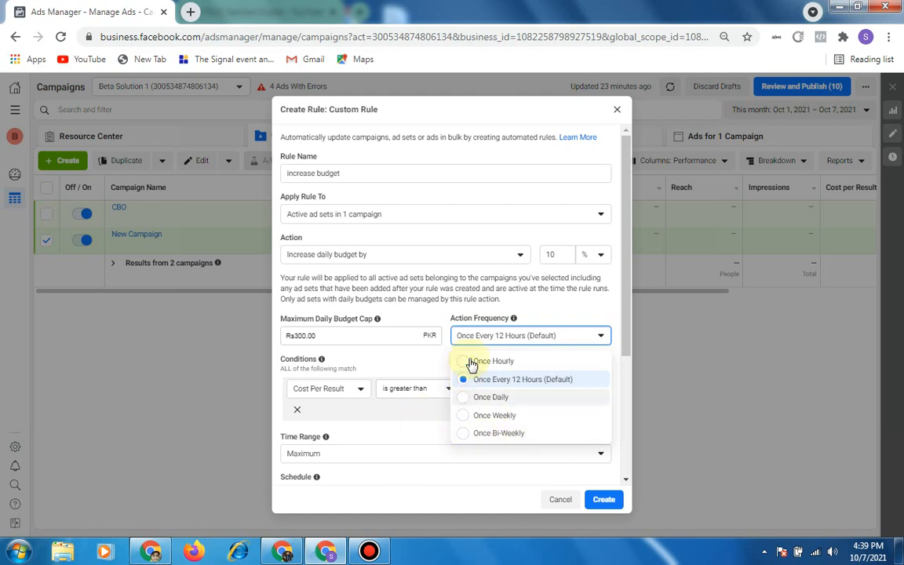
pyautogui.click(424, 359)
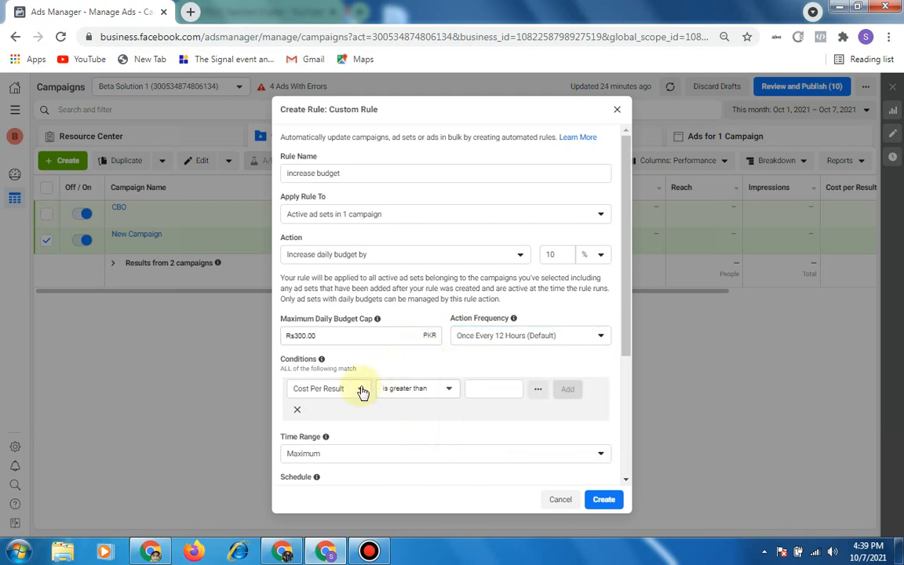
# - Set the rule's condition to Frequency is greater than 2
pyautogui.scroll(-1, 336, 365)
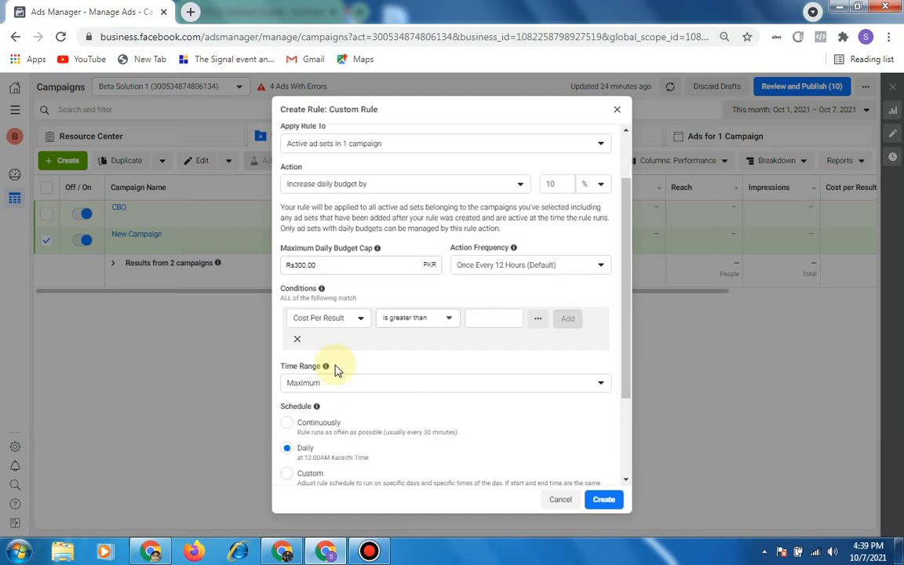
pyautogui.click(357, 325)
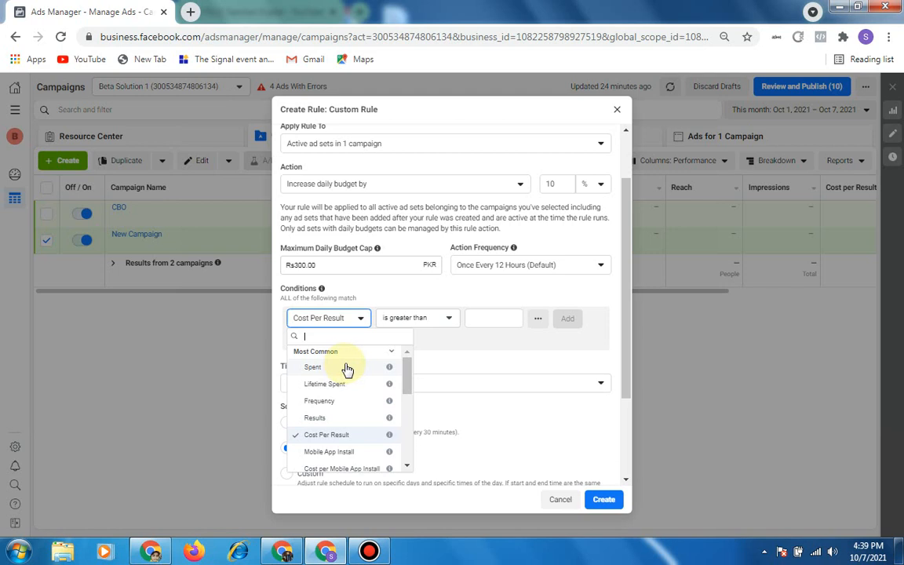
pyautogui.click(360, 407)
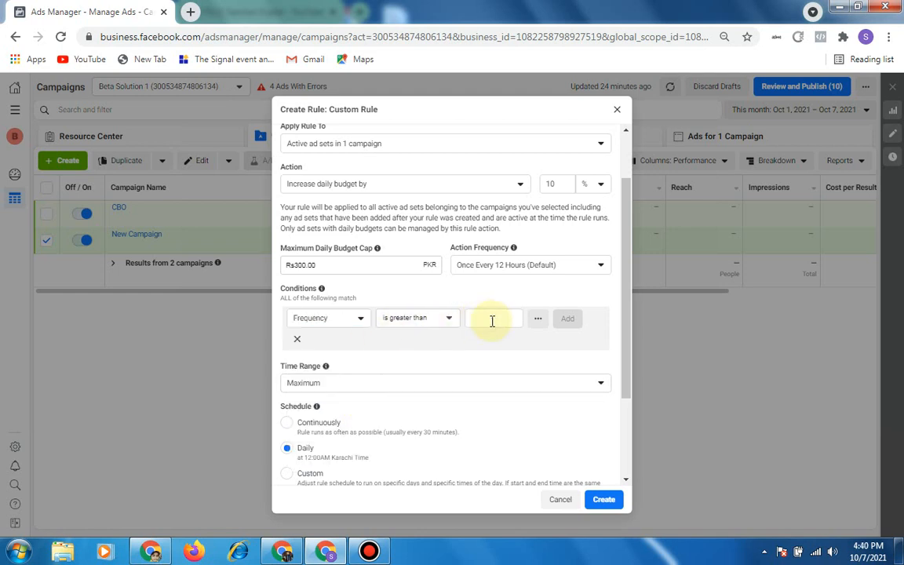
pyautogui.write('2')
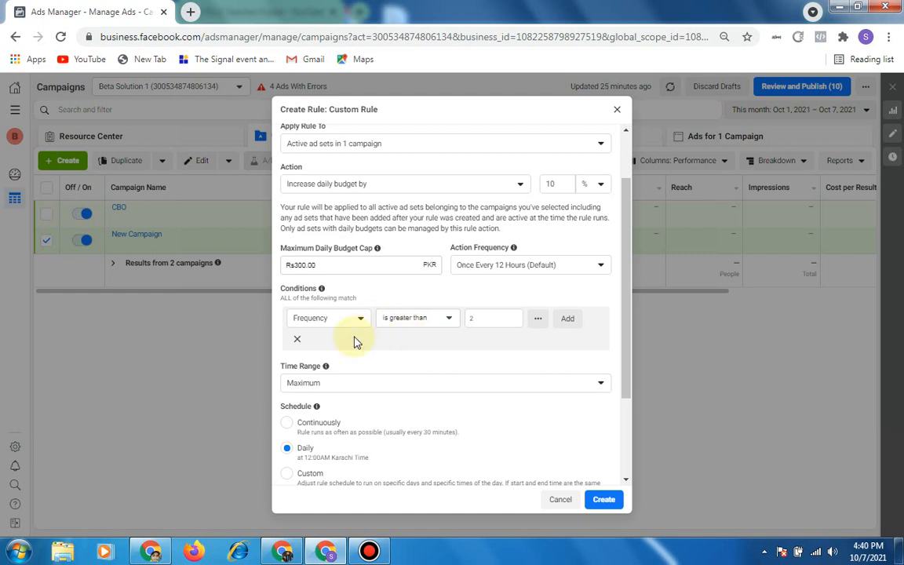
pyautogui.click(363, 318)
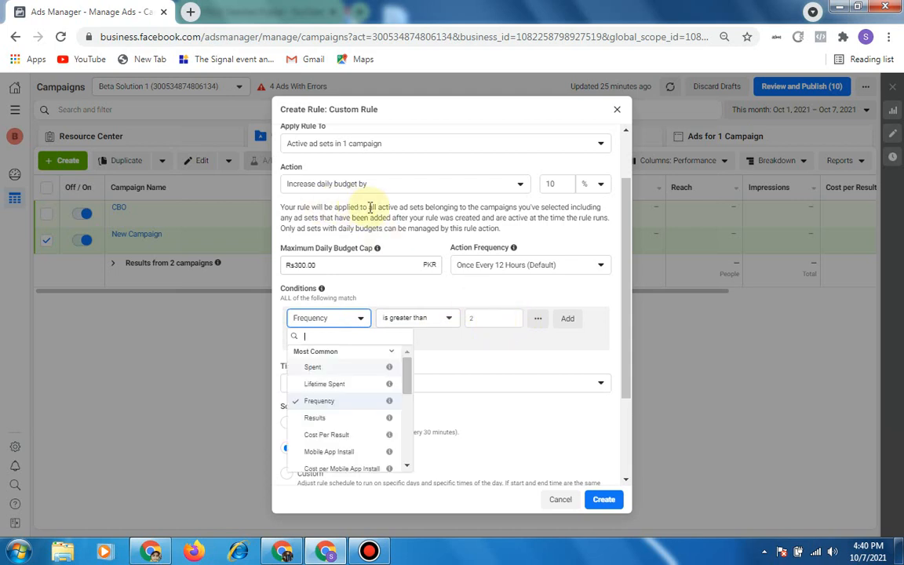
pyautogui.click(450, 320)
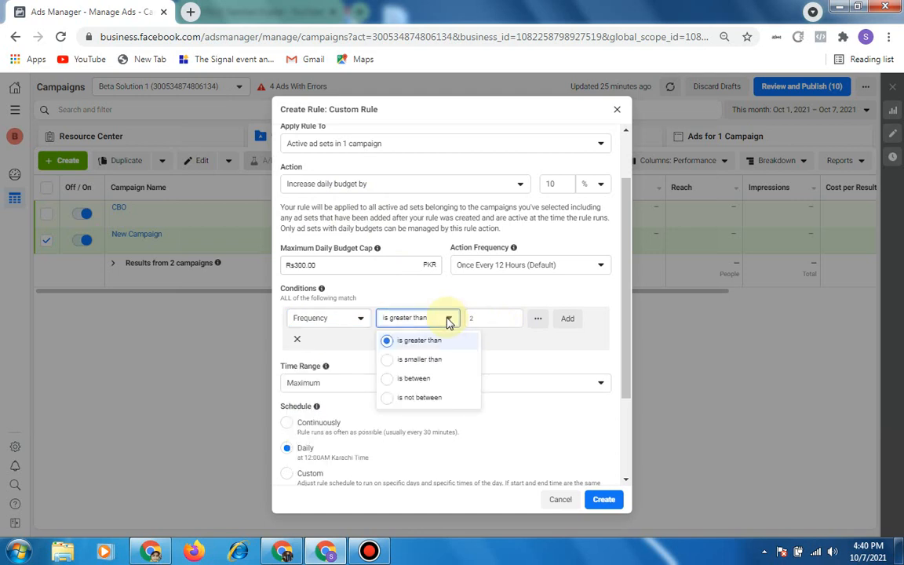
pyautogui.click(436, 340)
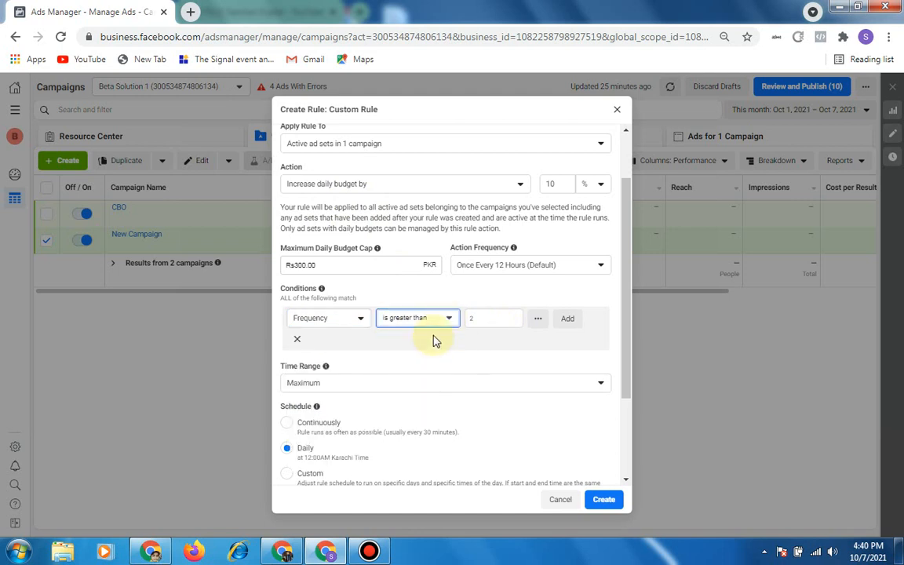
# - Change the operator of the Frequency condition to is smaller than, leaving out any second condition
pyautogui.click(387, 321)
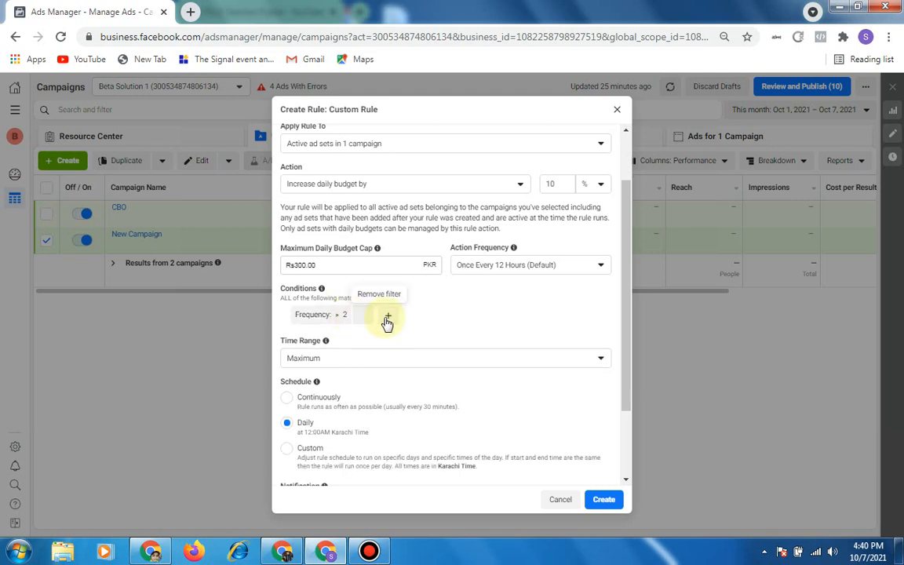
pyautogui.click(386, 320)
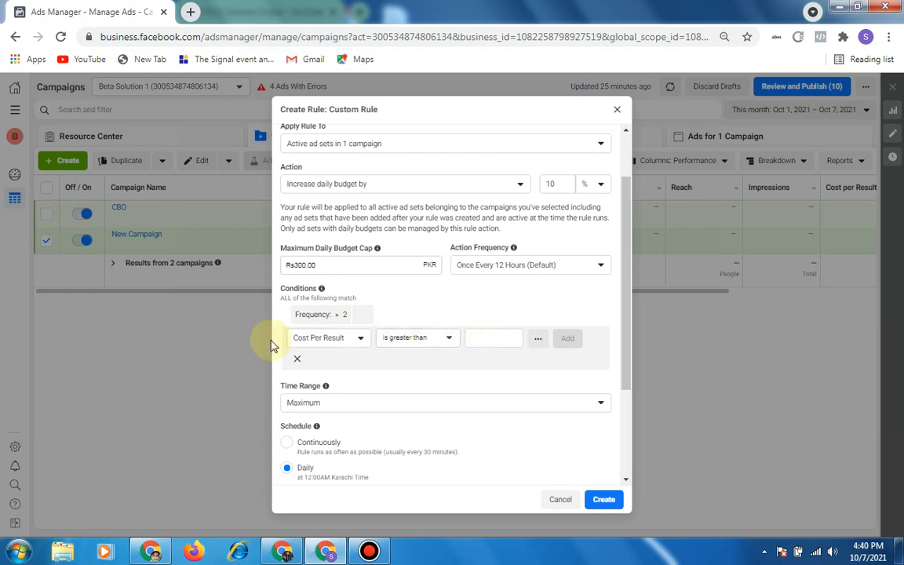
pyautogui.click(297, 361)
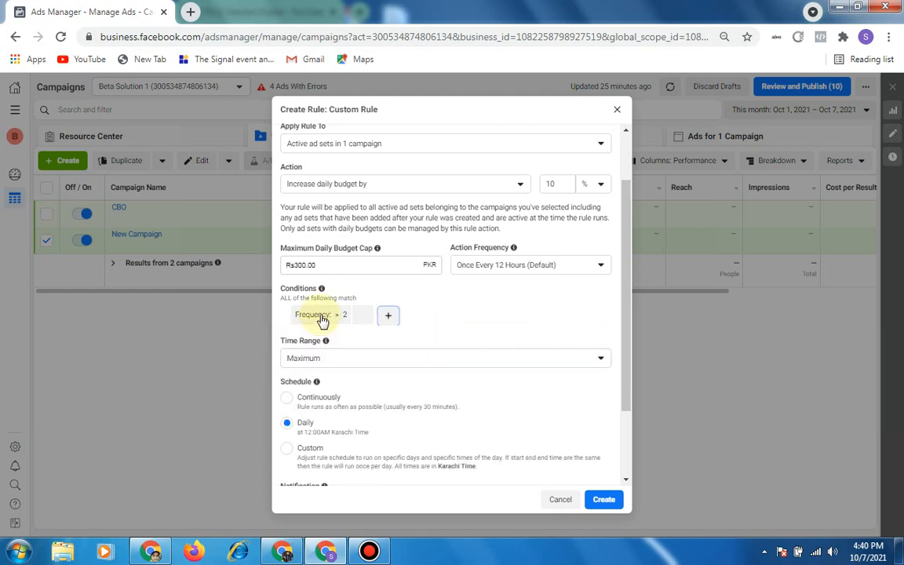
pyautogui.click(319, 317)
pyautogui.click(441, 341)
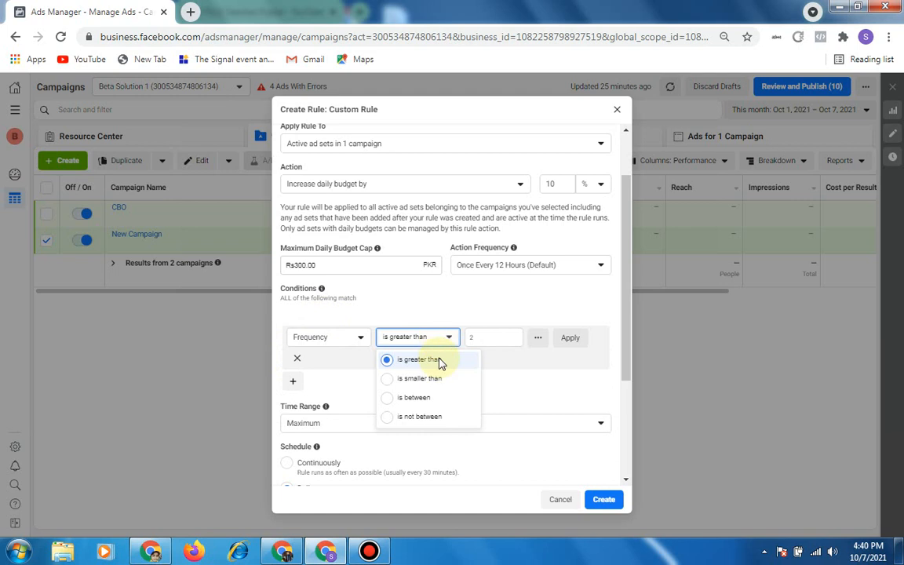
pyautogui.click(463, 379)
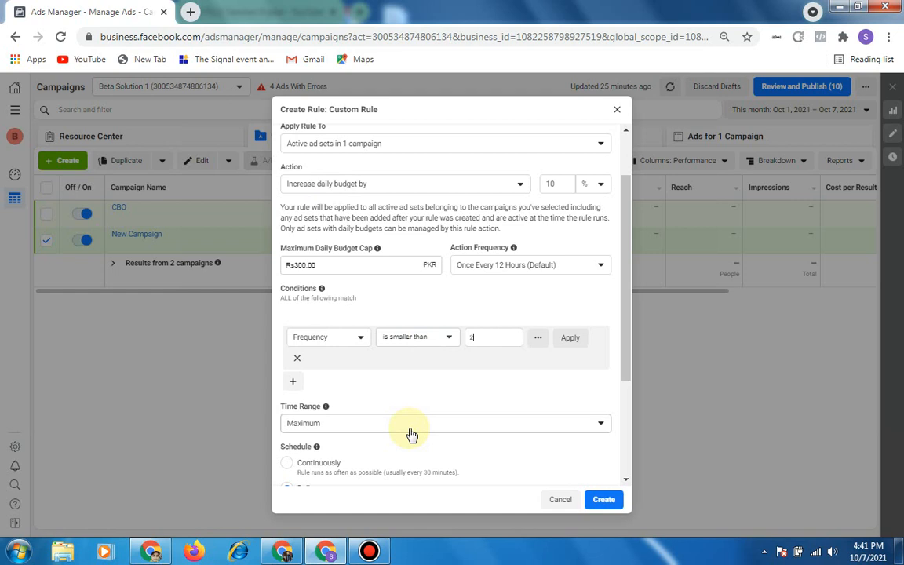
# - Look through the time range options, keep Maximum, and create the rule
pyautogui.scroll(-1, 414, 390)
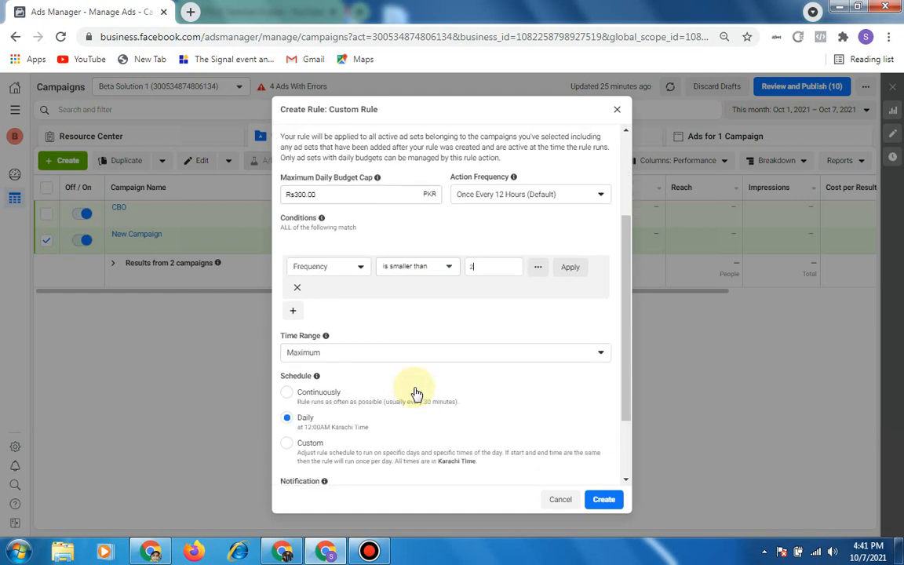
pyautogui.scroll(-1, 417, 393)
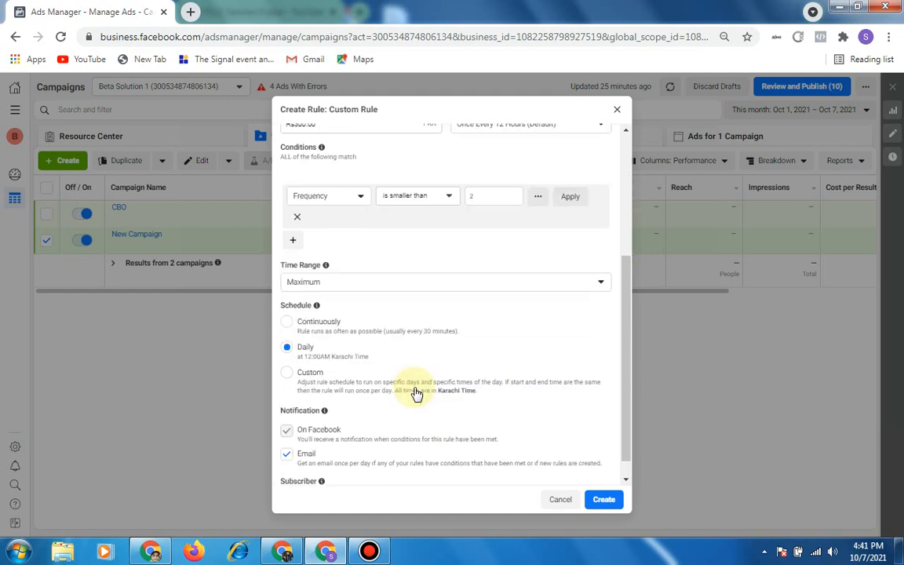
pyautogui.click(438, 288)
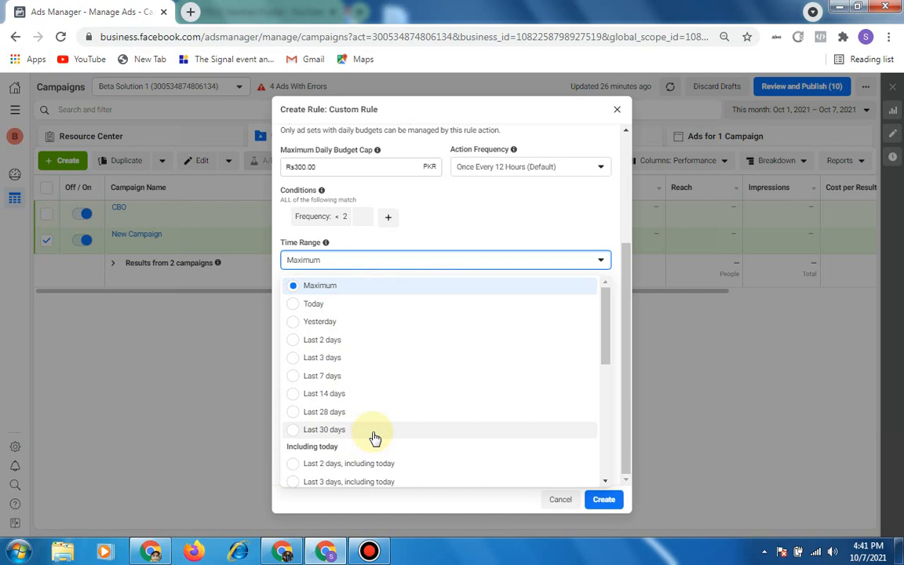
pyautogui.click(400, 261)
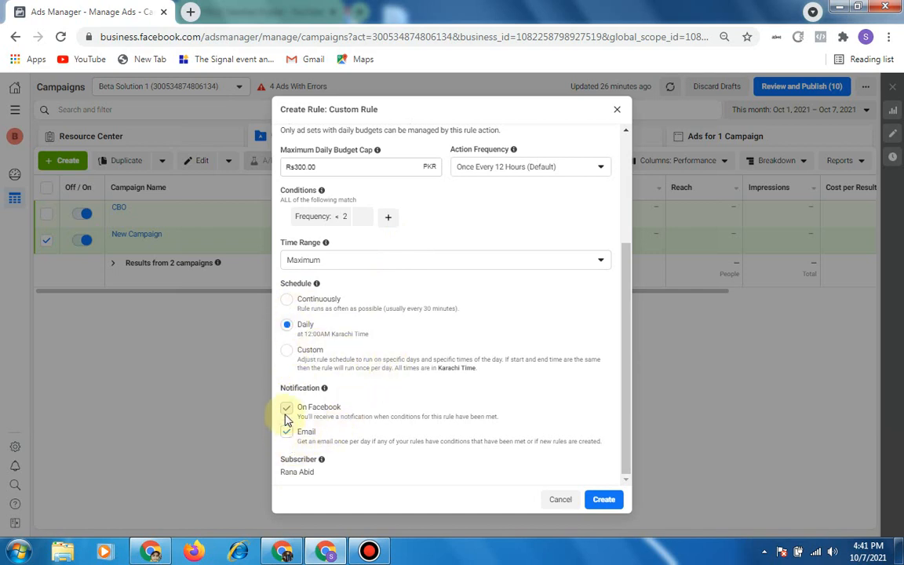
pyautogui.click(602, 500)
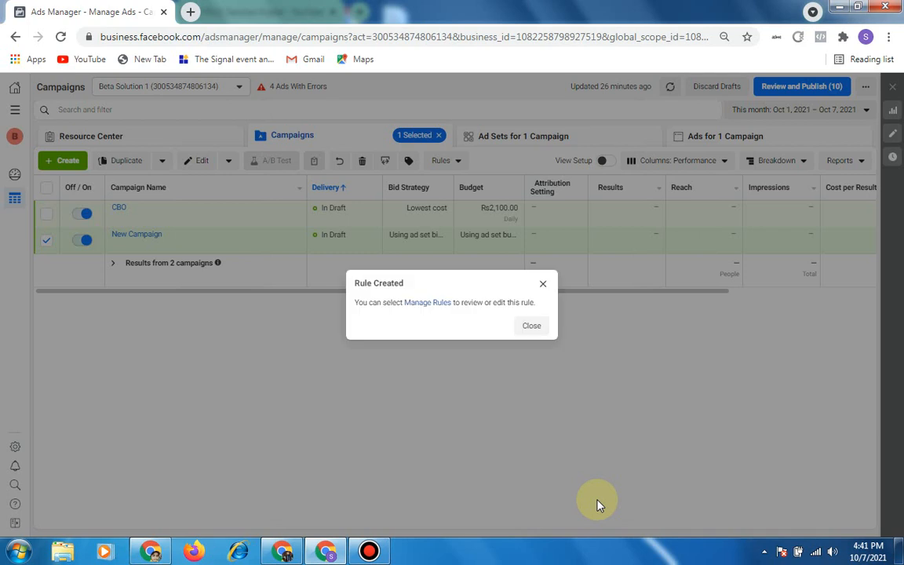
pyautogui.click(526, 327)
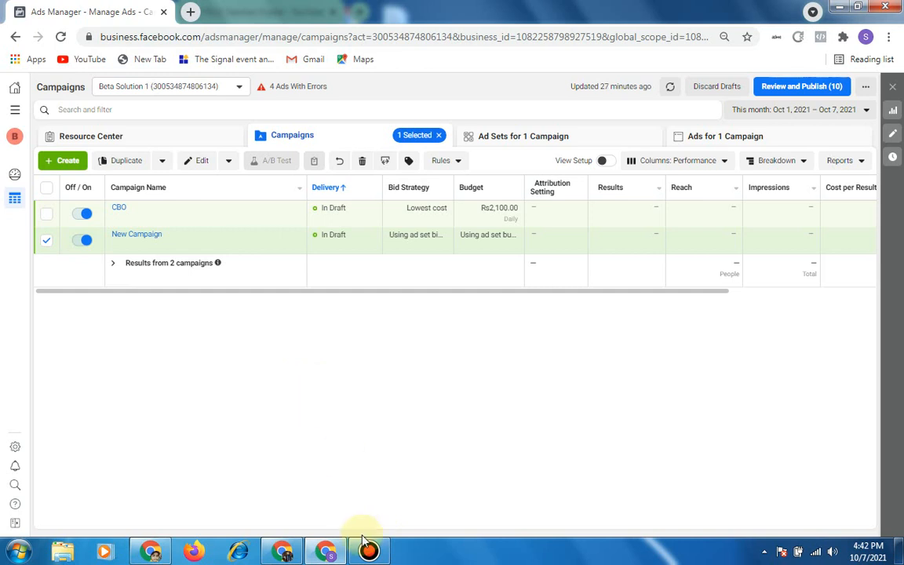
# - Switch back to the list of budget methods in Google Docs
pyautogui.moveTo(367, 549)
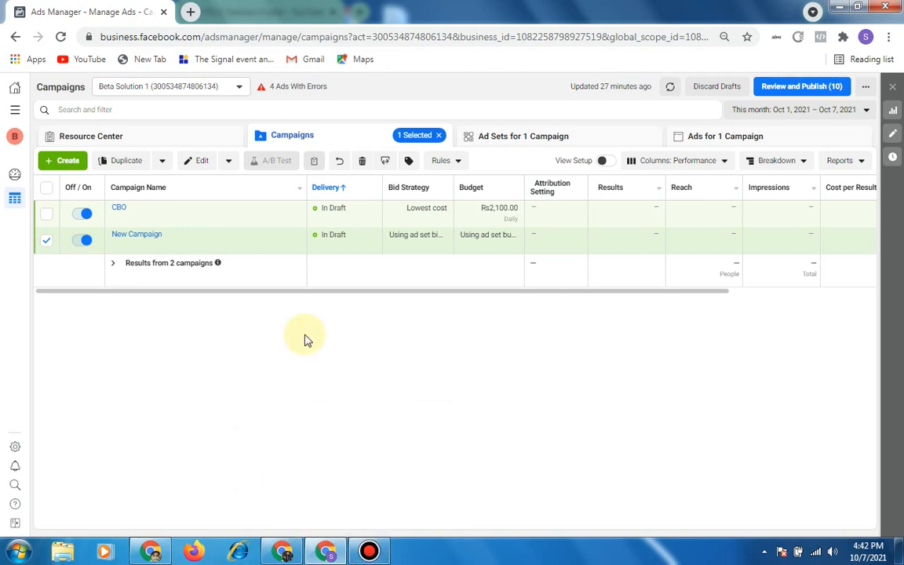
pyautogui.click(151, 549)
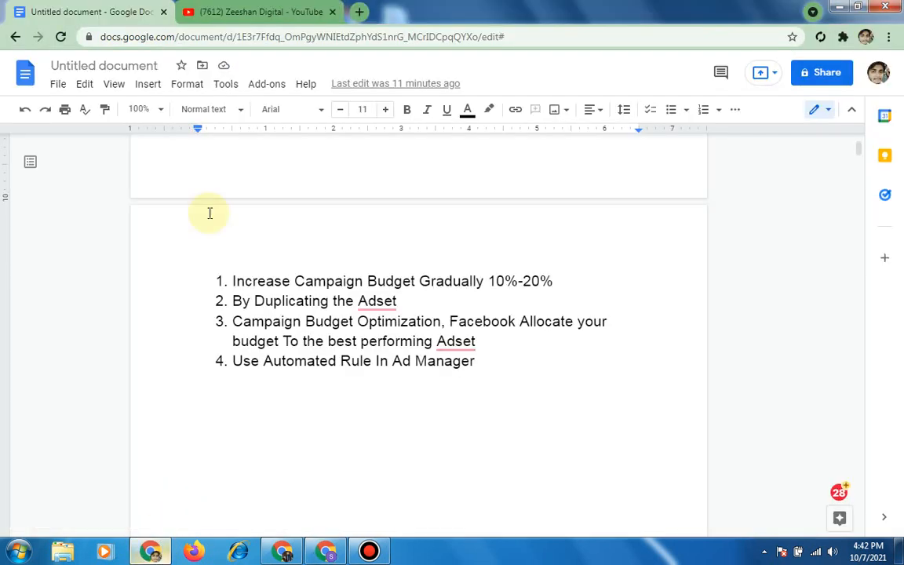